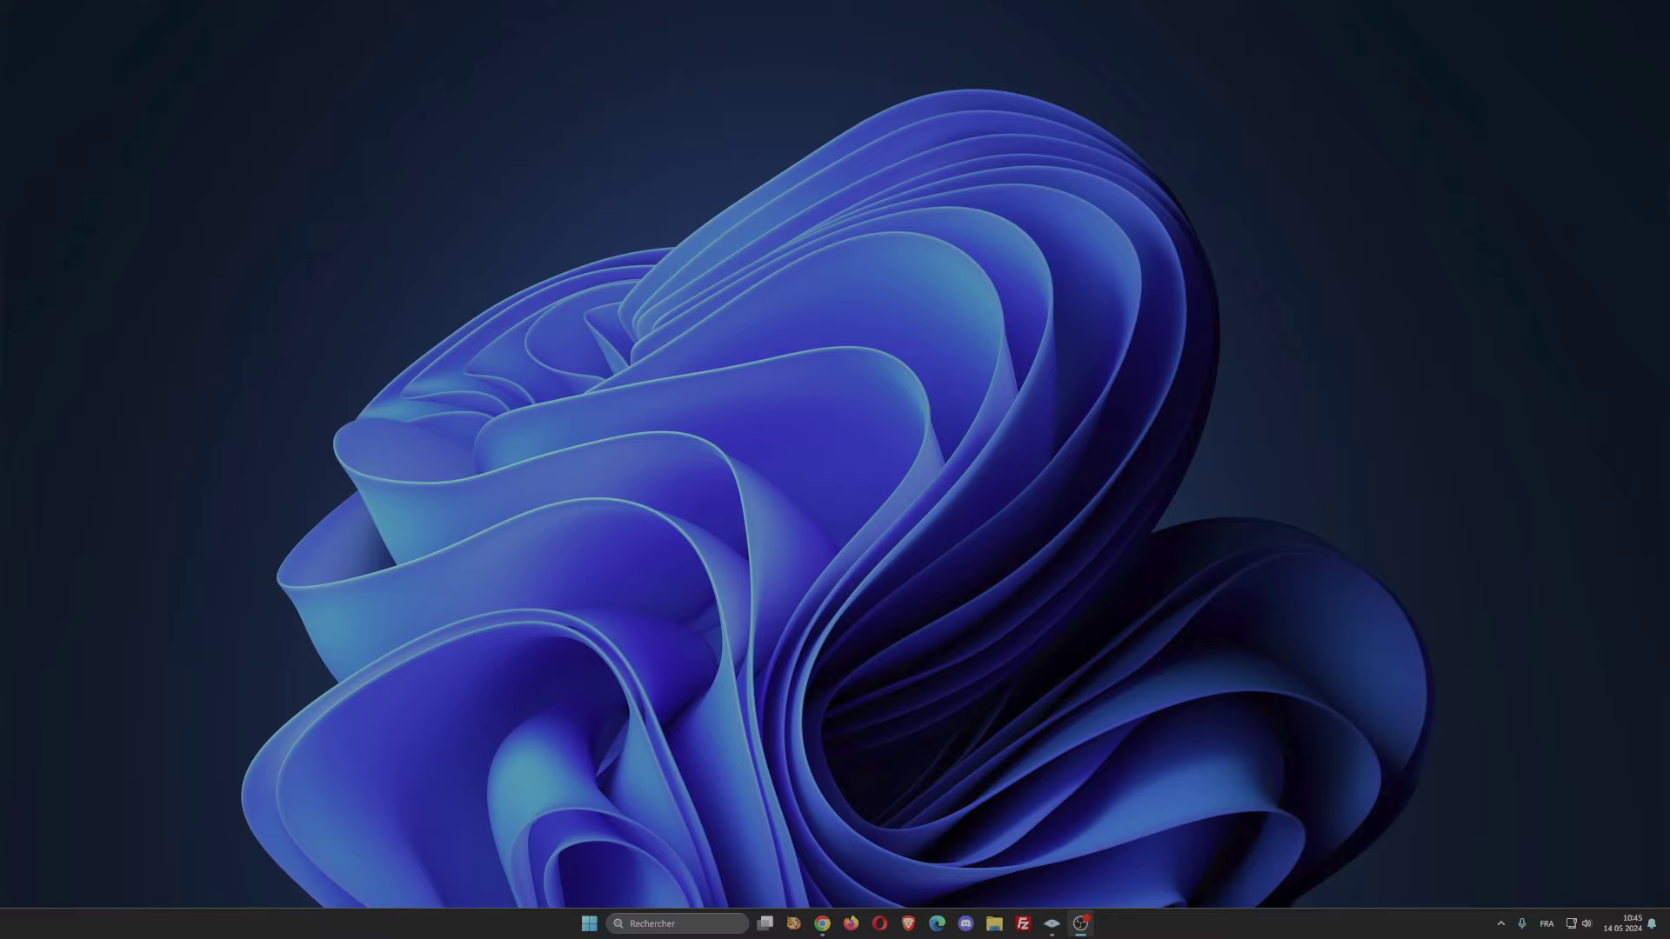
# Run winver to view the Windows version and build in a centred About Windows dialog, and close it.
pyautogui.press('super+r')
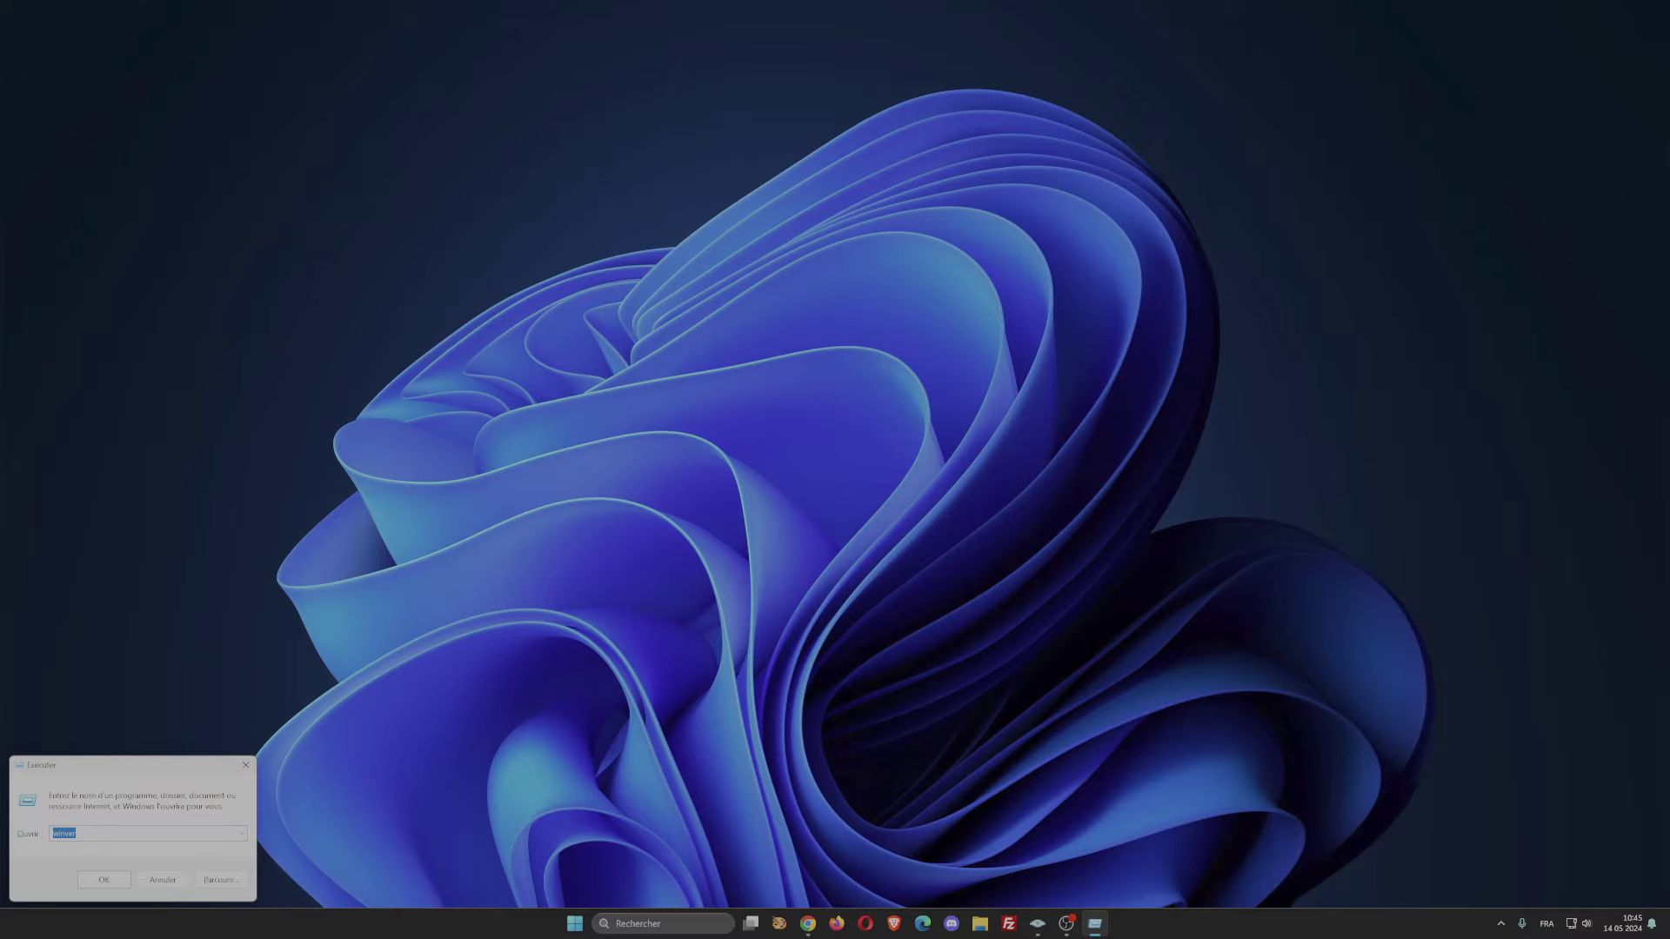
pyautogui.write('winver')
pyautogui.press('Return')
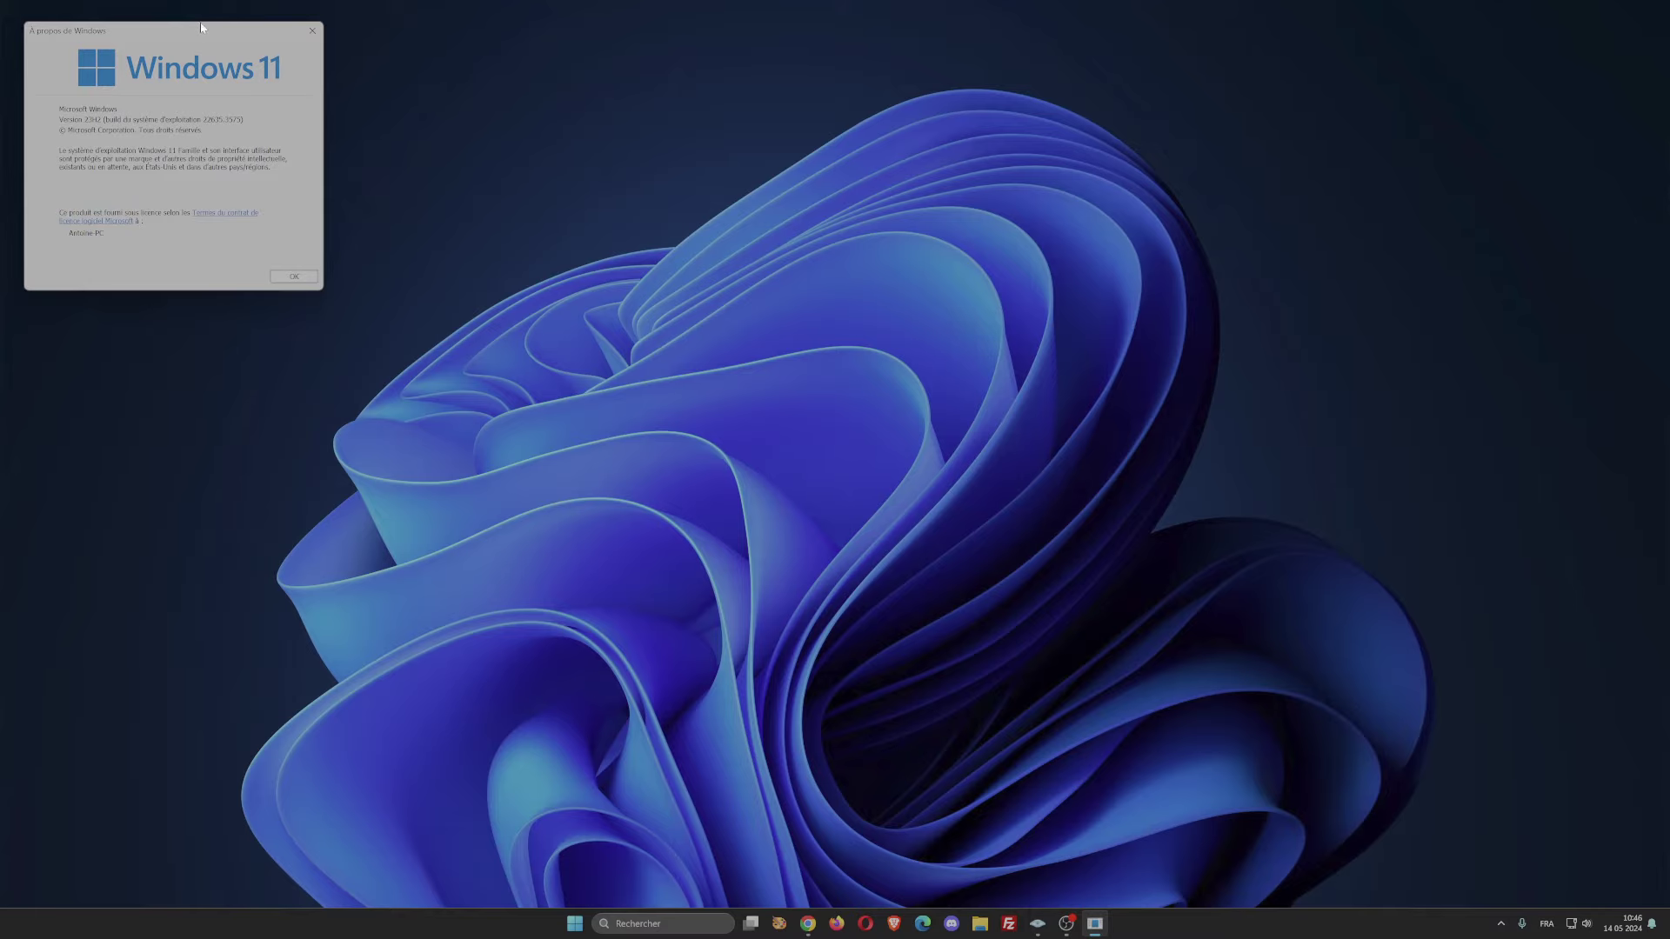
pyautogui.moveTo(199, 32); pyautogui.dragTo(835, 200)
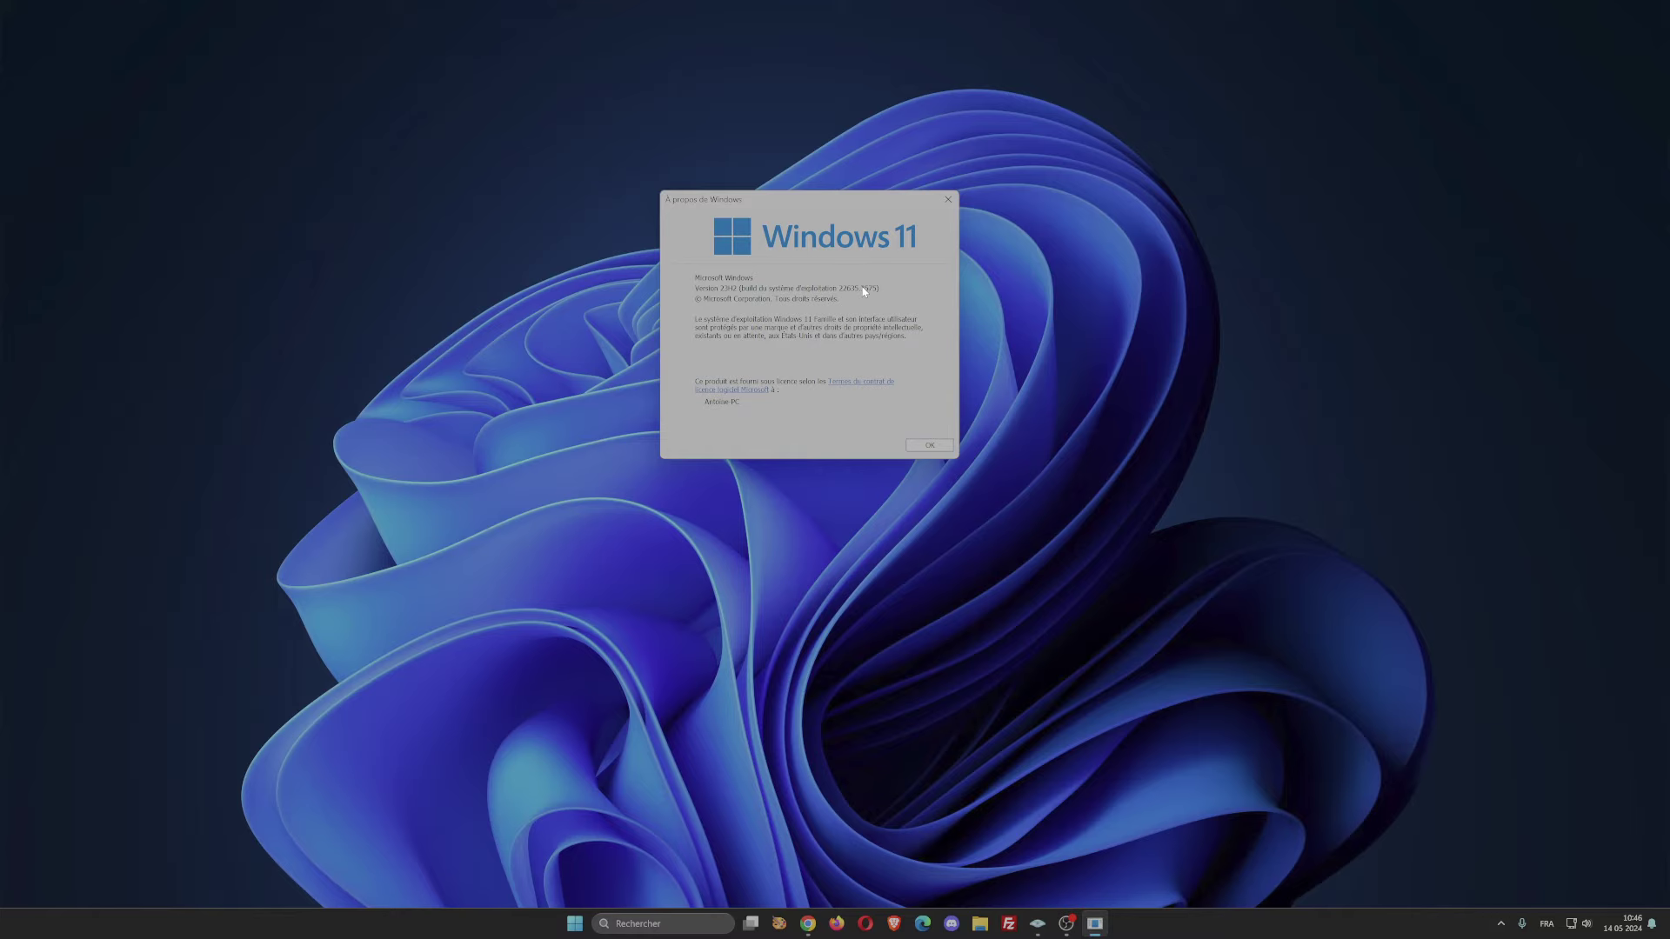
pyautogui.click(938, 449)
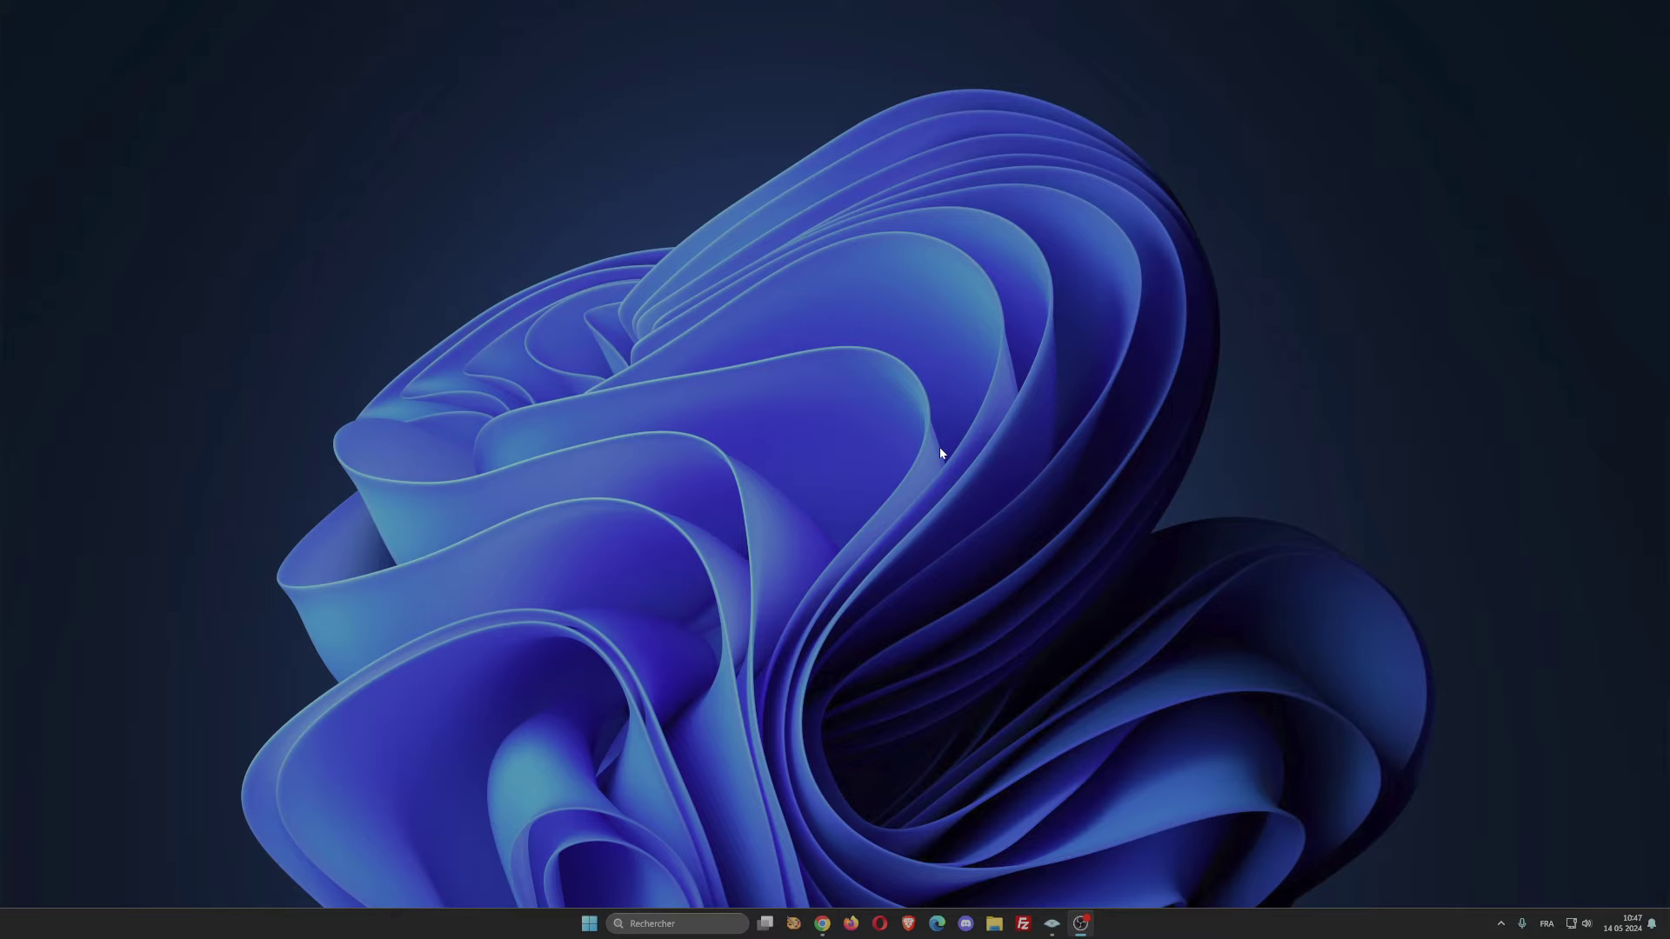
# Open the system information settings, review the Windows specifications (edition, version and build), and close the settings window.
pyautogui.press('super+Pause')
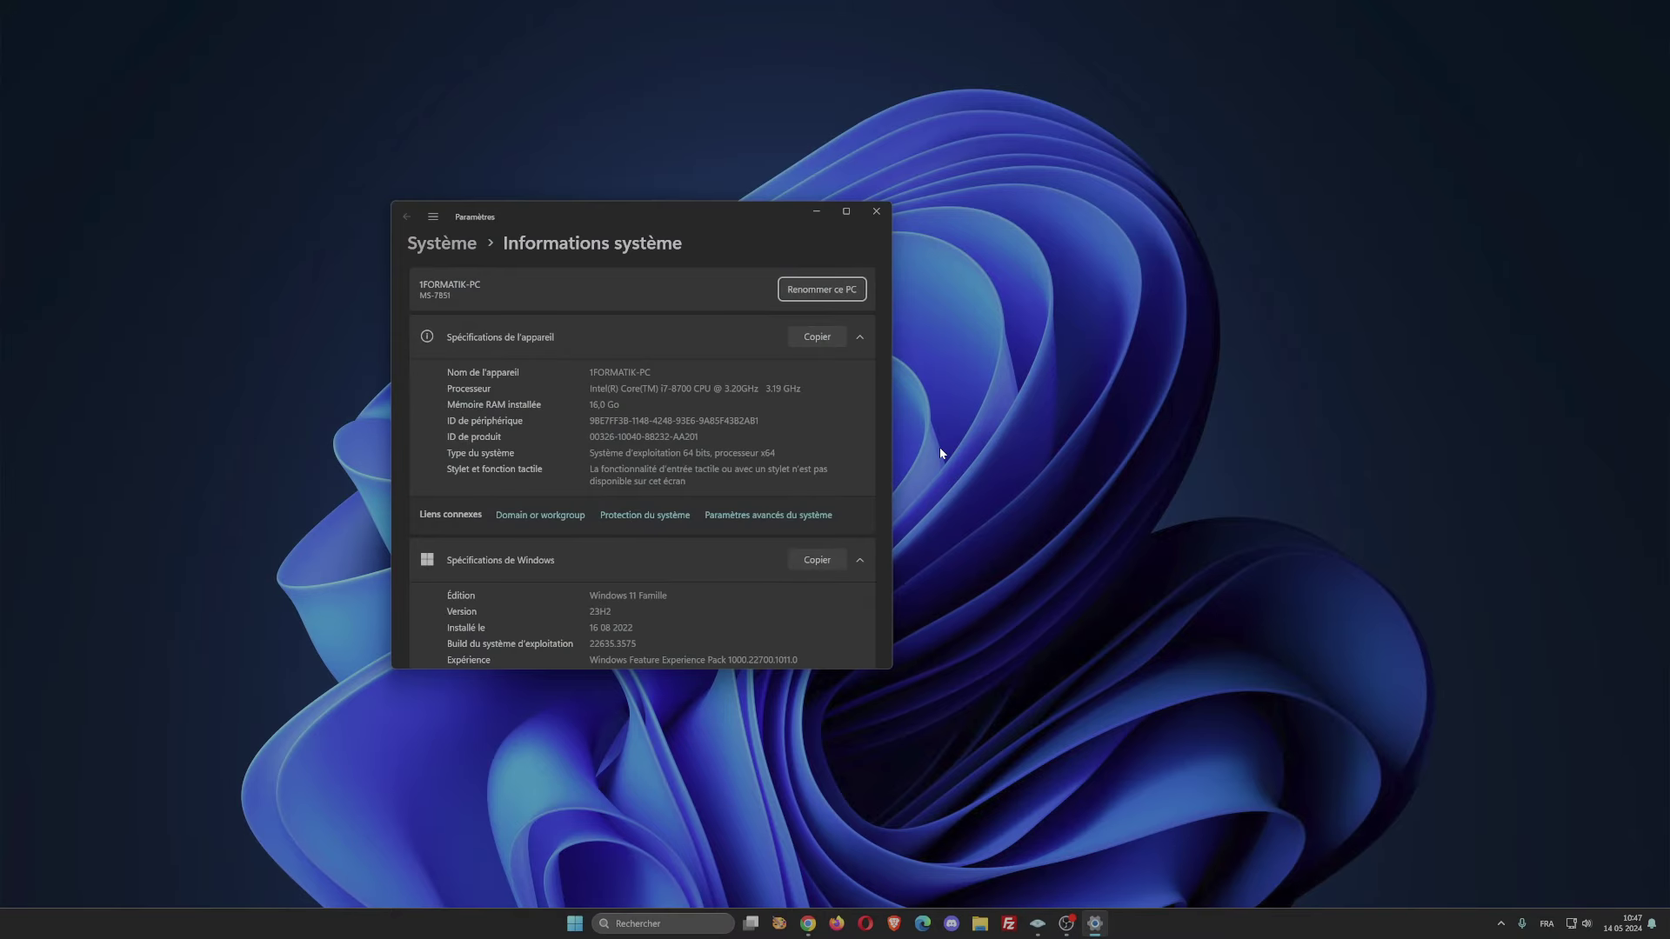
pyautogui.scroll(-2, 642, 470)
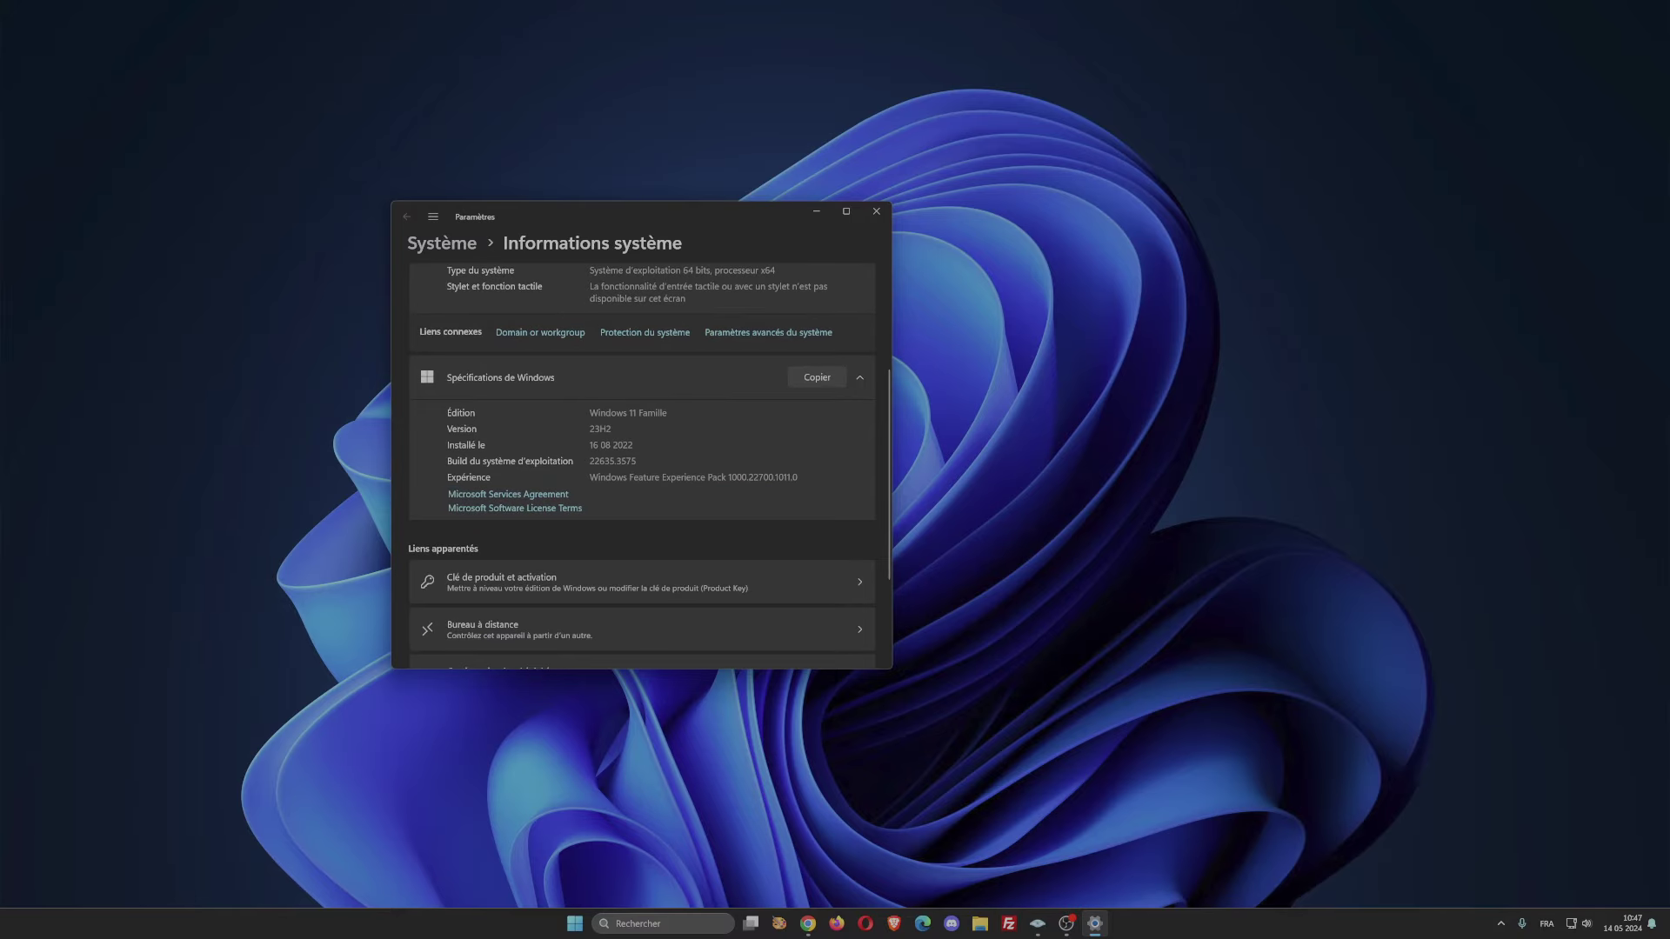
pyautogui.scroll(-1, 762, 450)
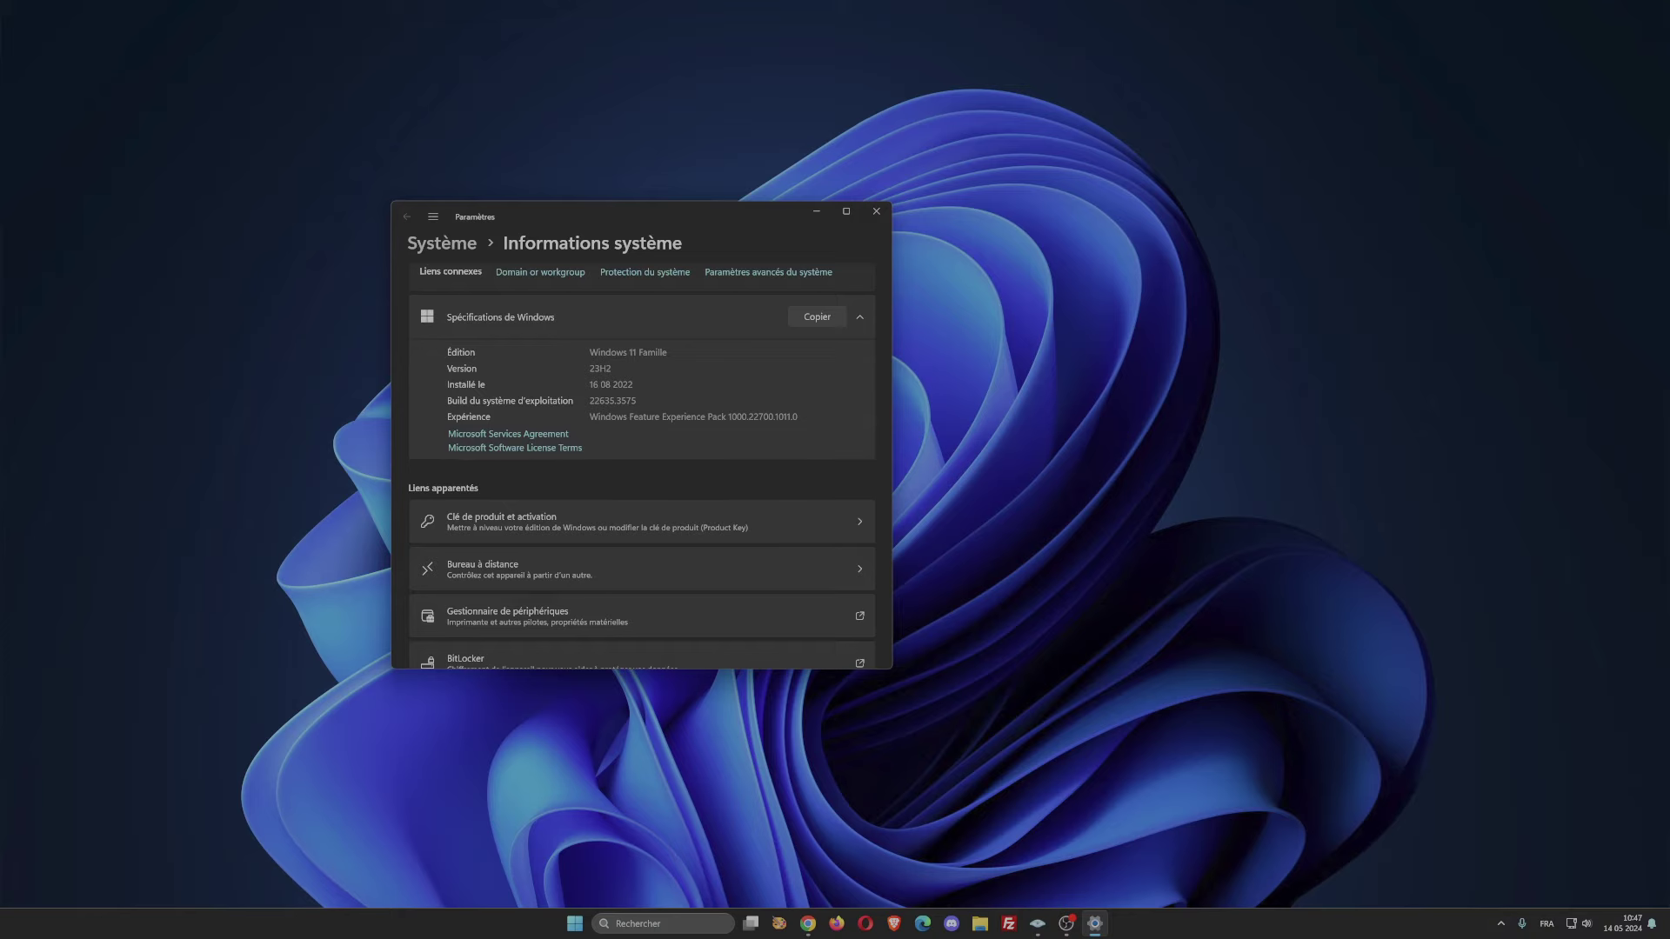
pyautogui.click(882, 218)
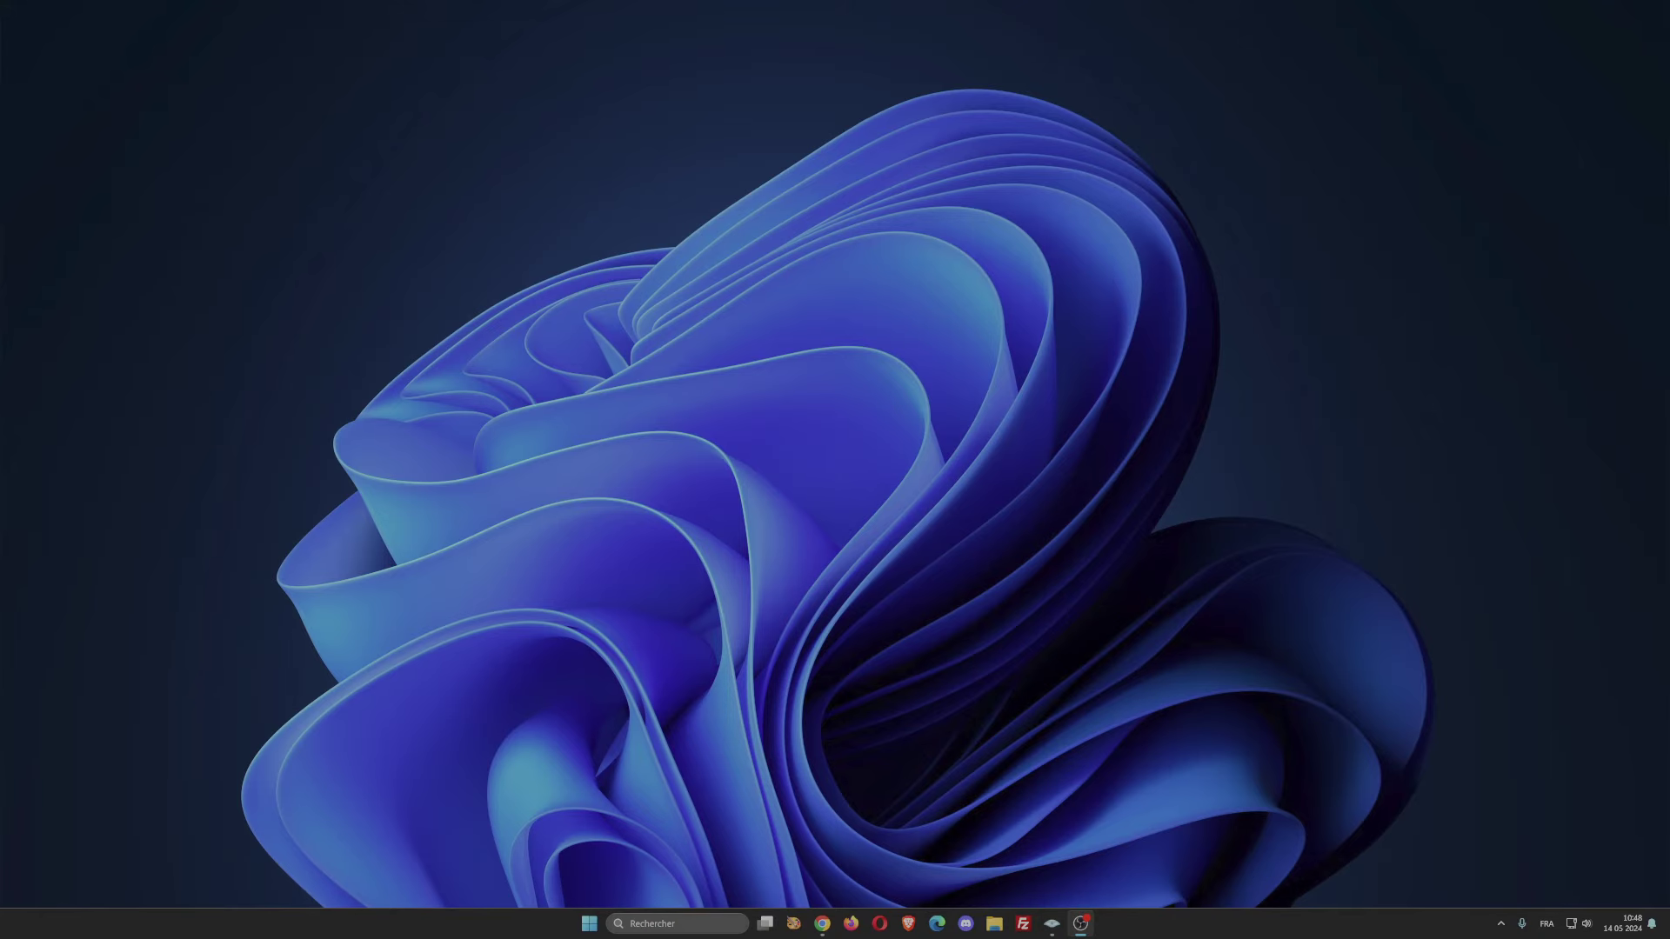
# Open Windows PowerShell and run "Get-CimInstance Win32_OperatingSystem | Select-Object Caption, Version, BuildNumber".
pyautogui.click(681, 924)
pyautogui.write('power')
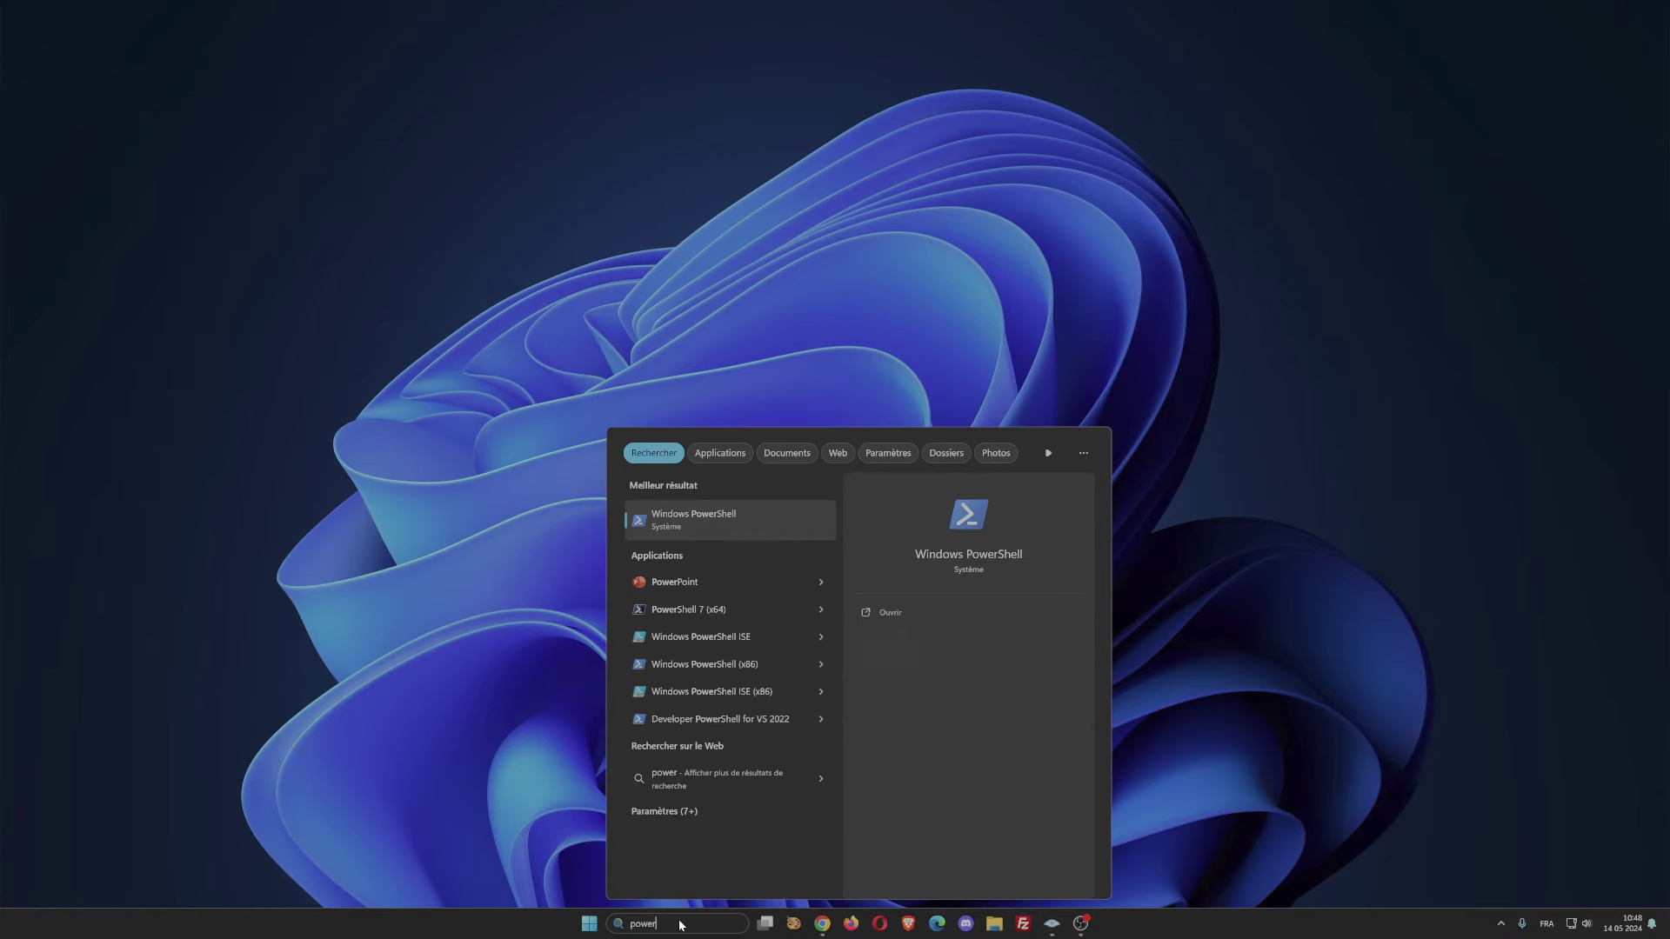
pyautogui.click(730, 520)
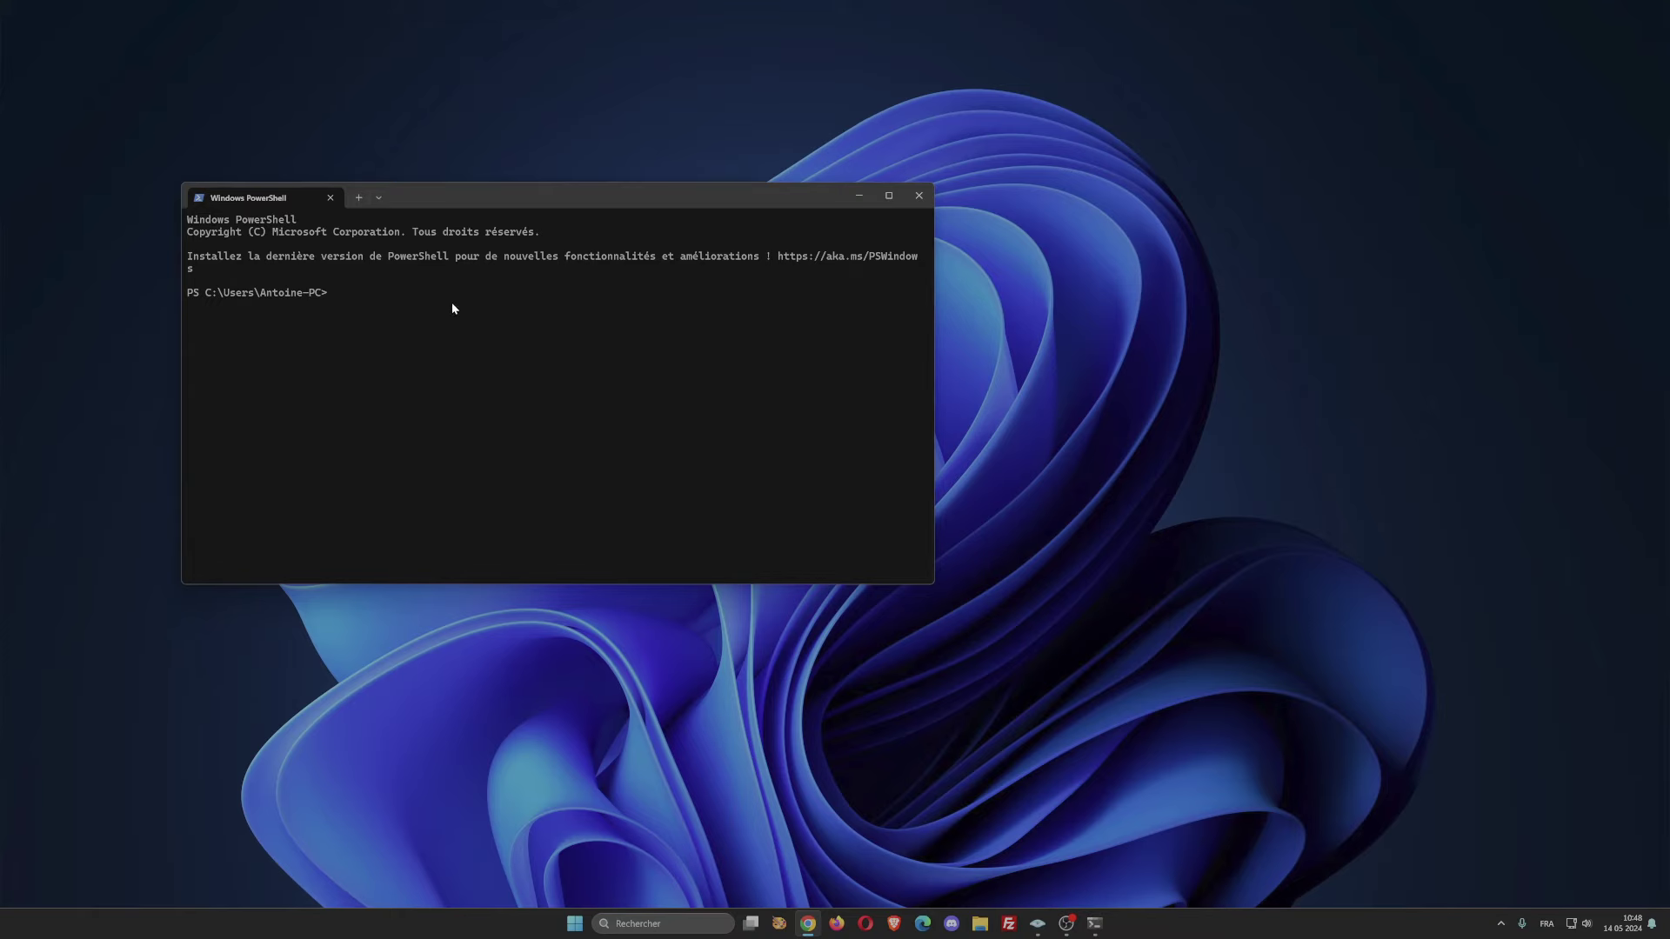
pyautogui.rightClick(491, 294)
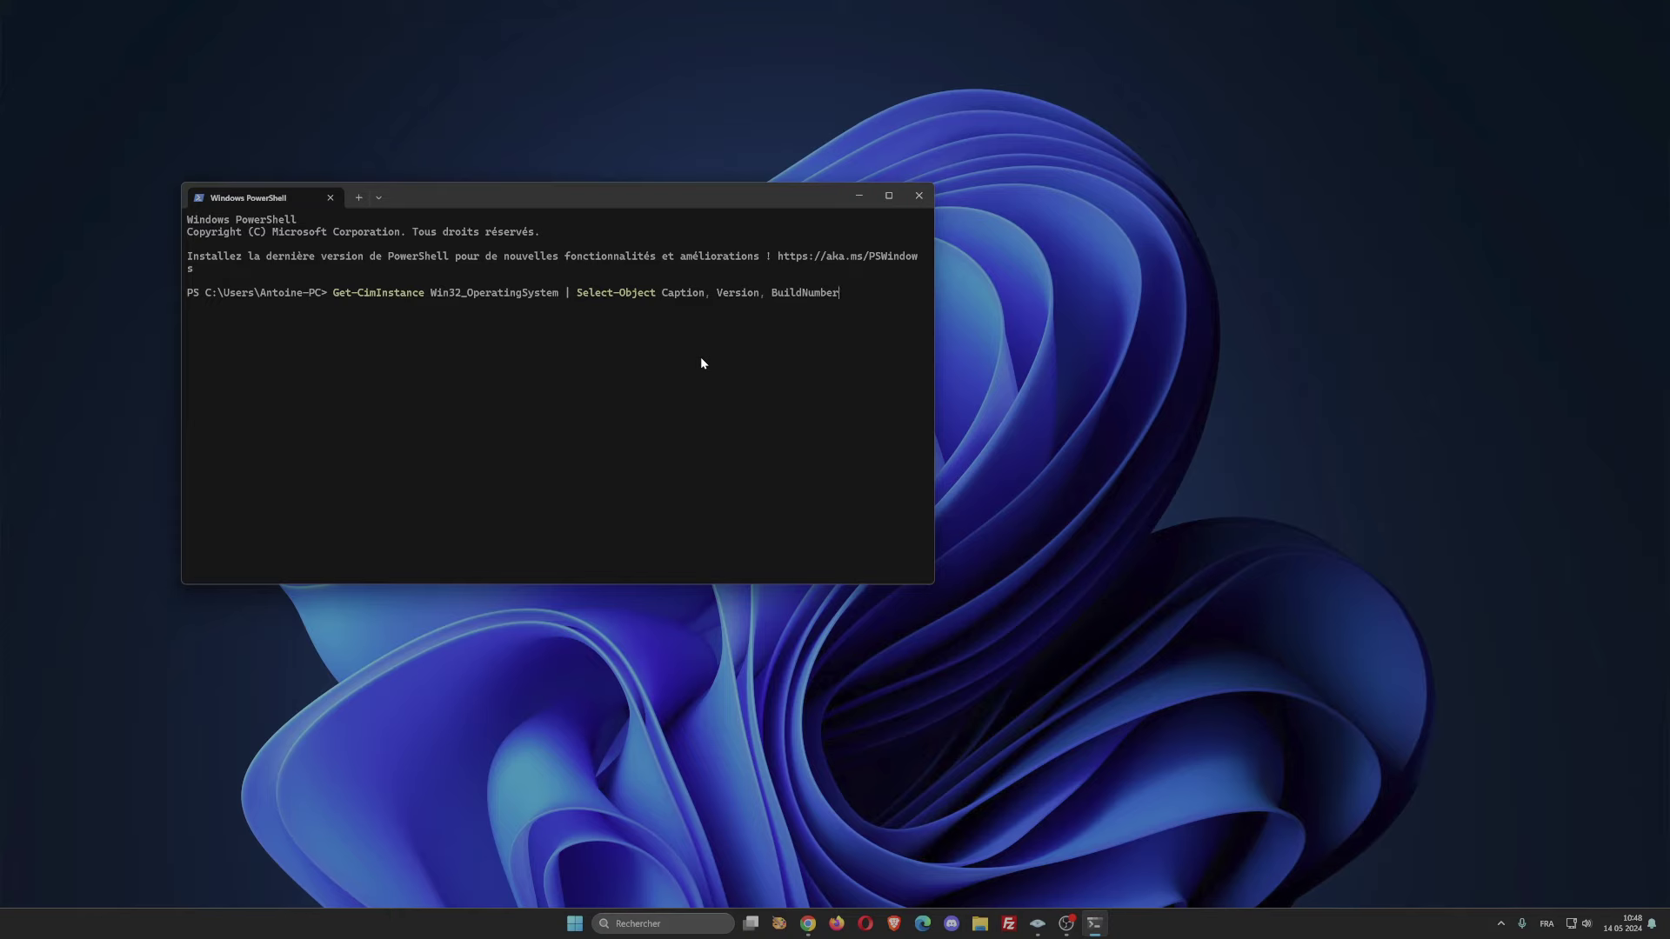
pyautogui.press('Return')
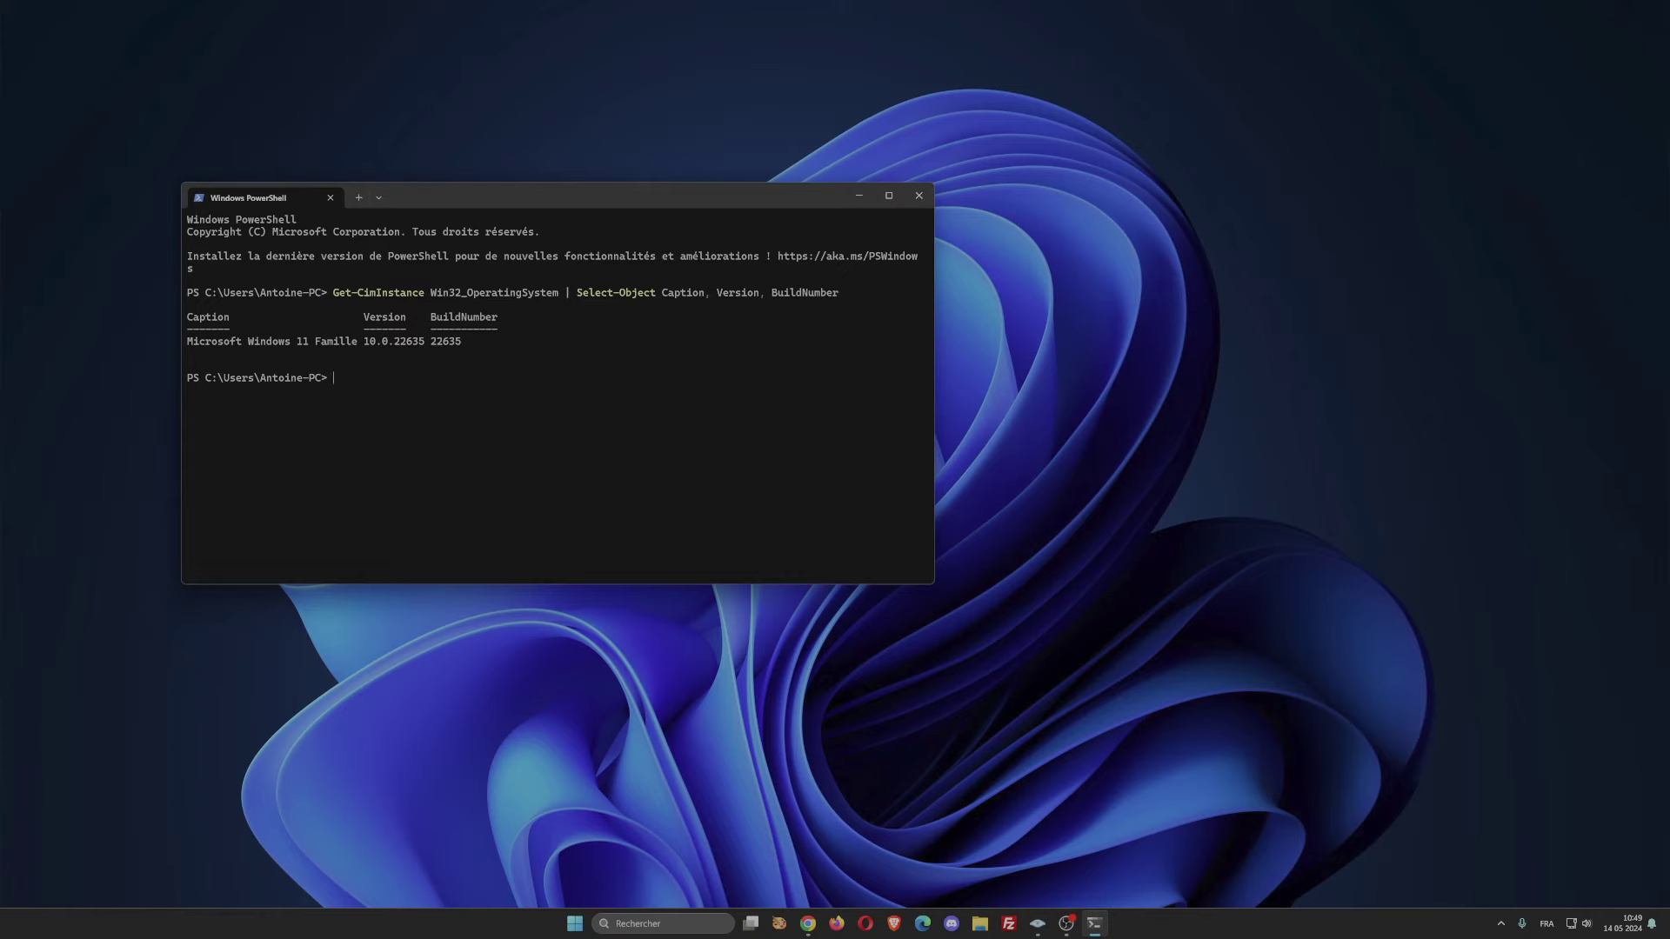
# Query the operating system through WMI with "Get-WmiObject Win32_OperatingSystem | Select-Object Caption, Version, BuildNumber".
pyautogui.hotkey('alt', 'Tab')
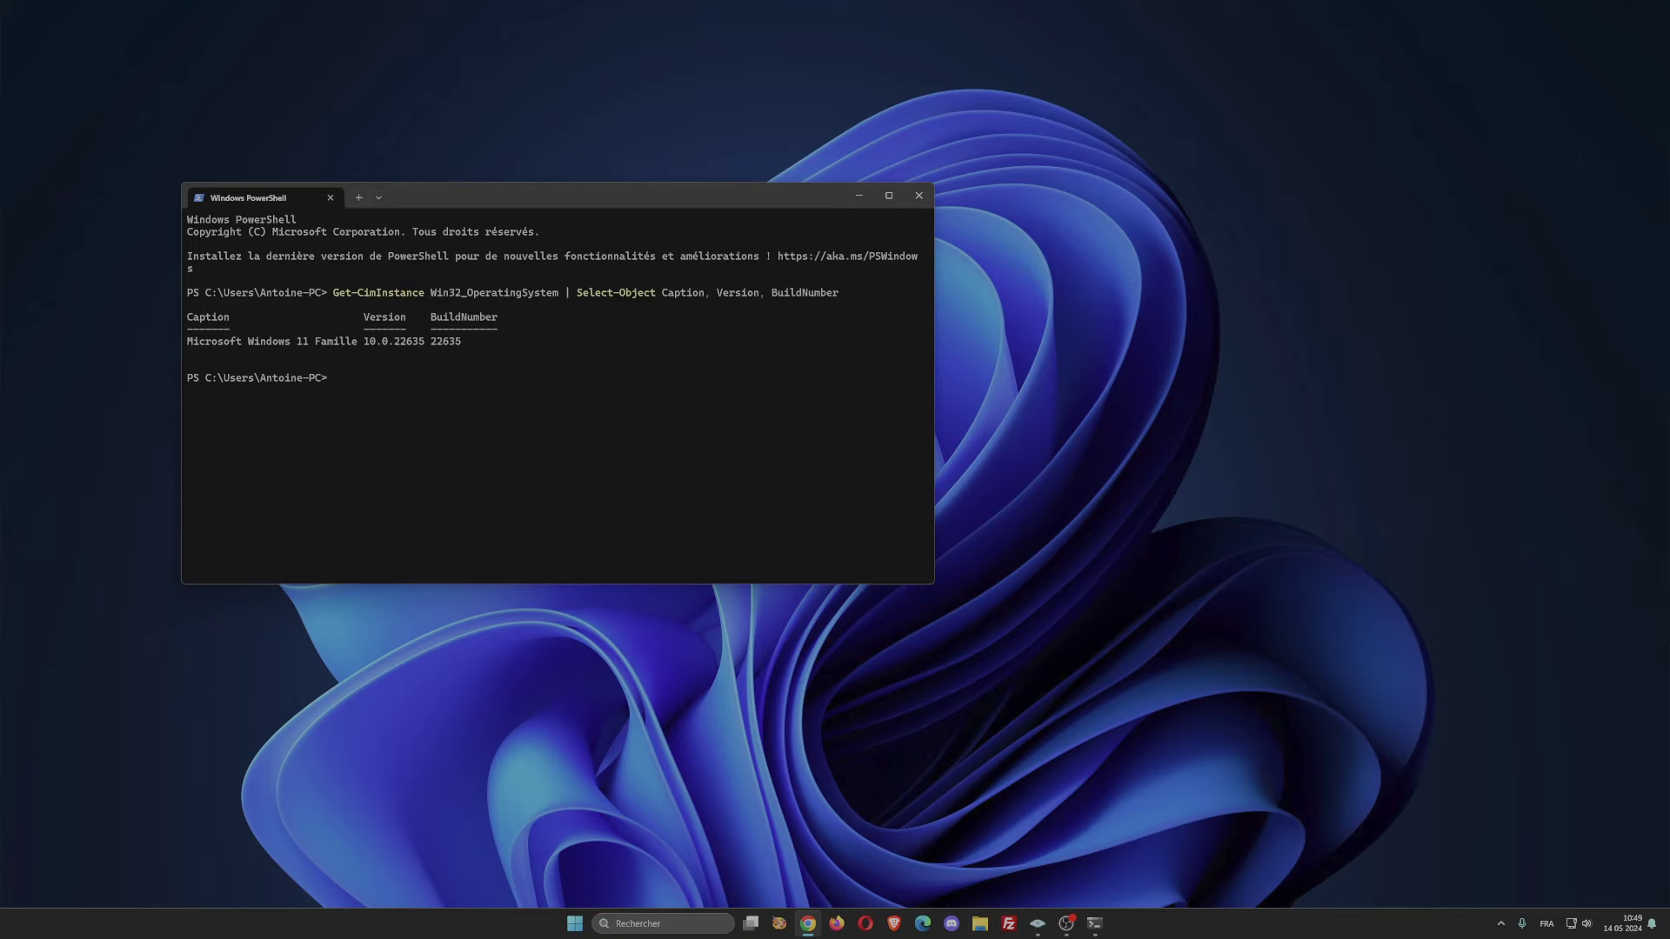
pyautogui.write('Get-WmiObject Win32_OperatingSystem | Select-Object Caption, Version, BuildNumber')
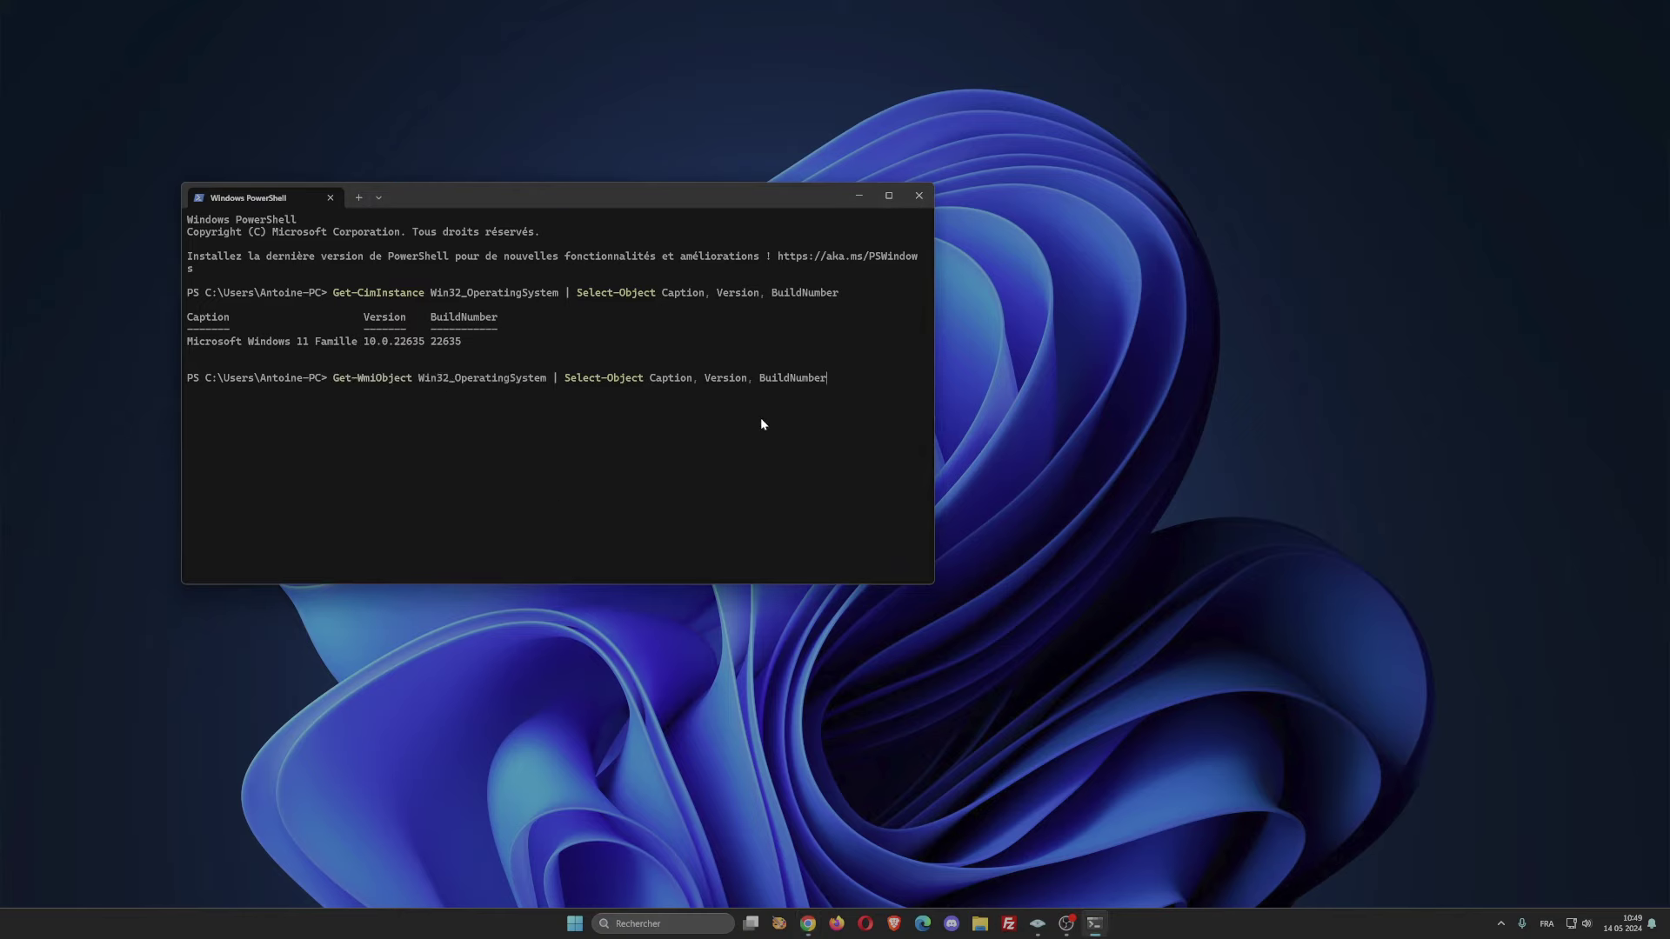
pyautogui.press('Return')
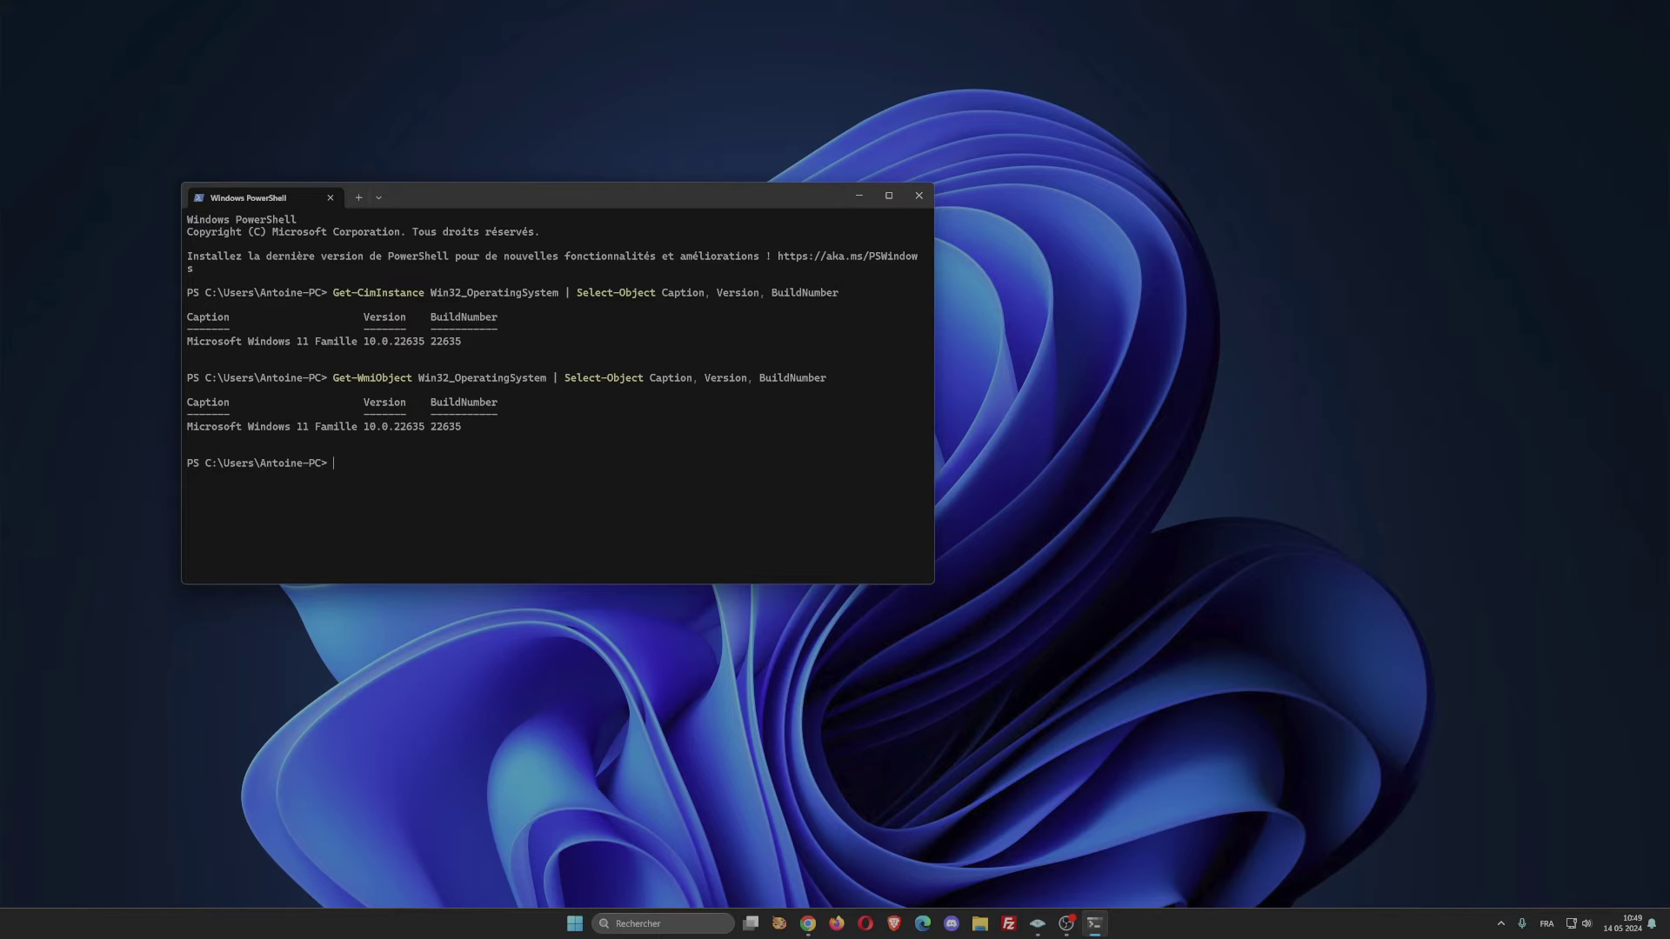
# Open a Command Prompt tab in the terminal and run the ver command to display the Windows version.
pyautogui.click(380, 198)
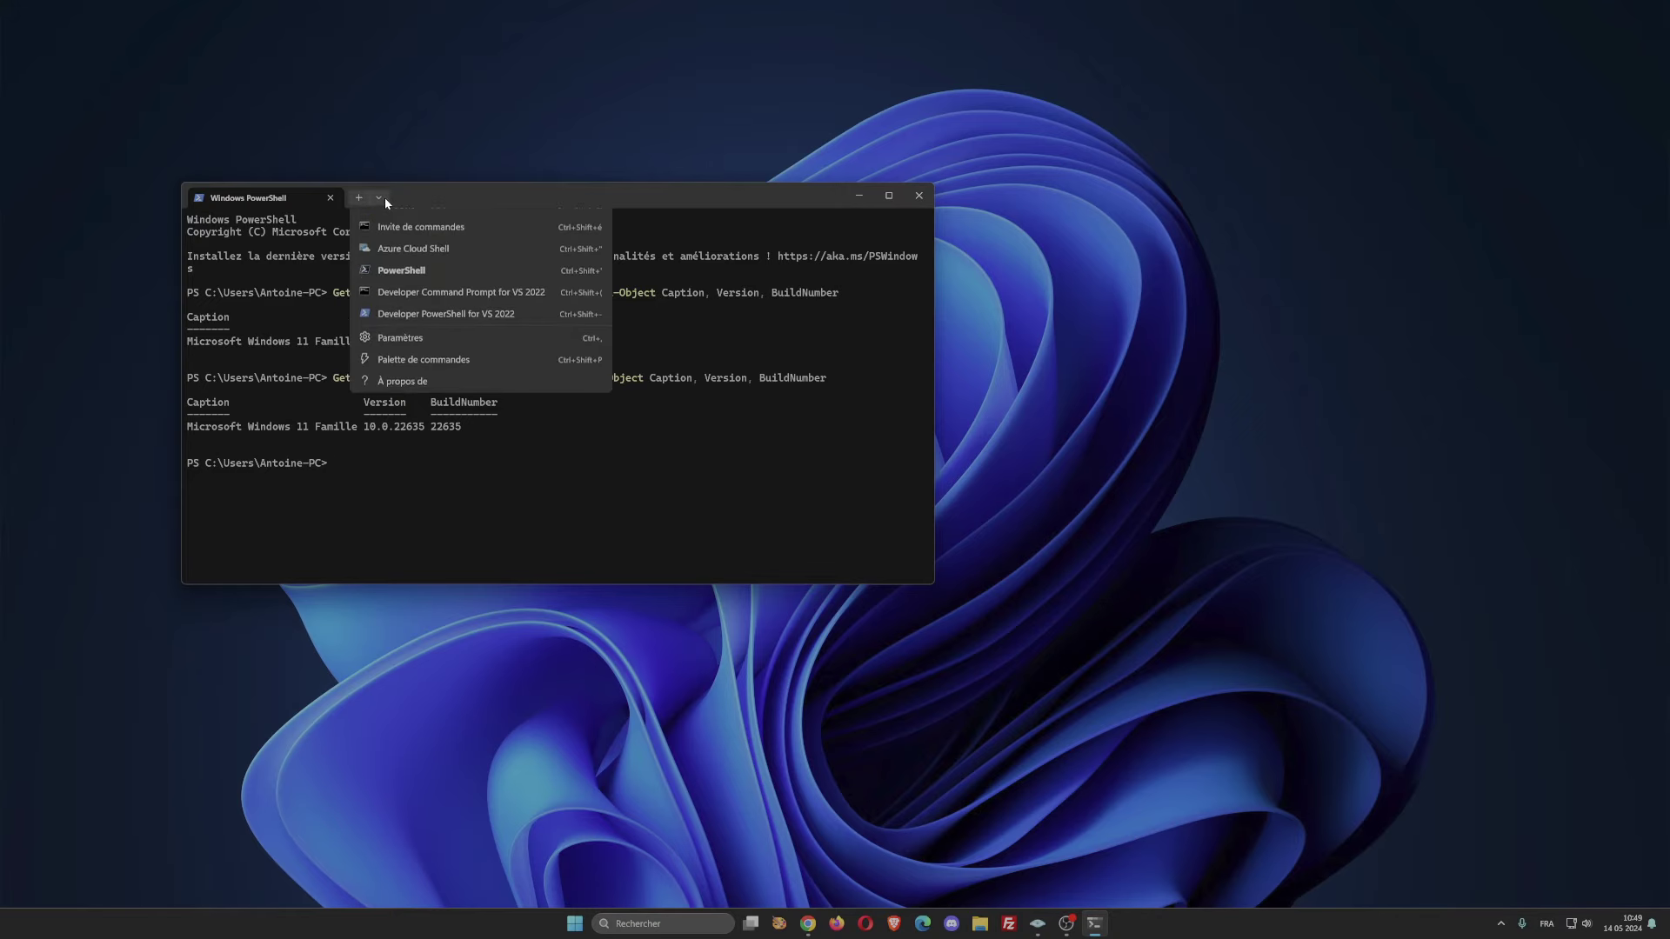
pyautogui.click(408, 244)
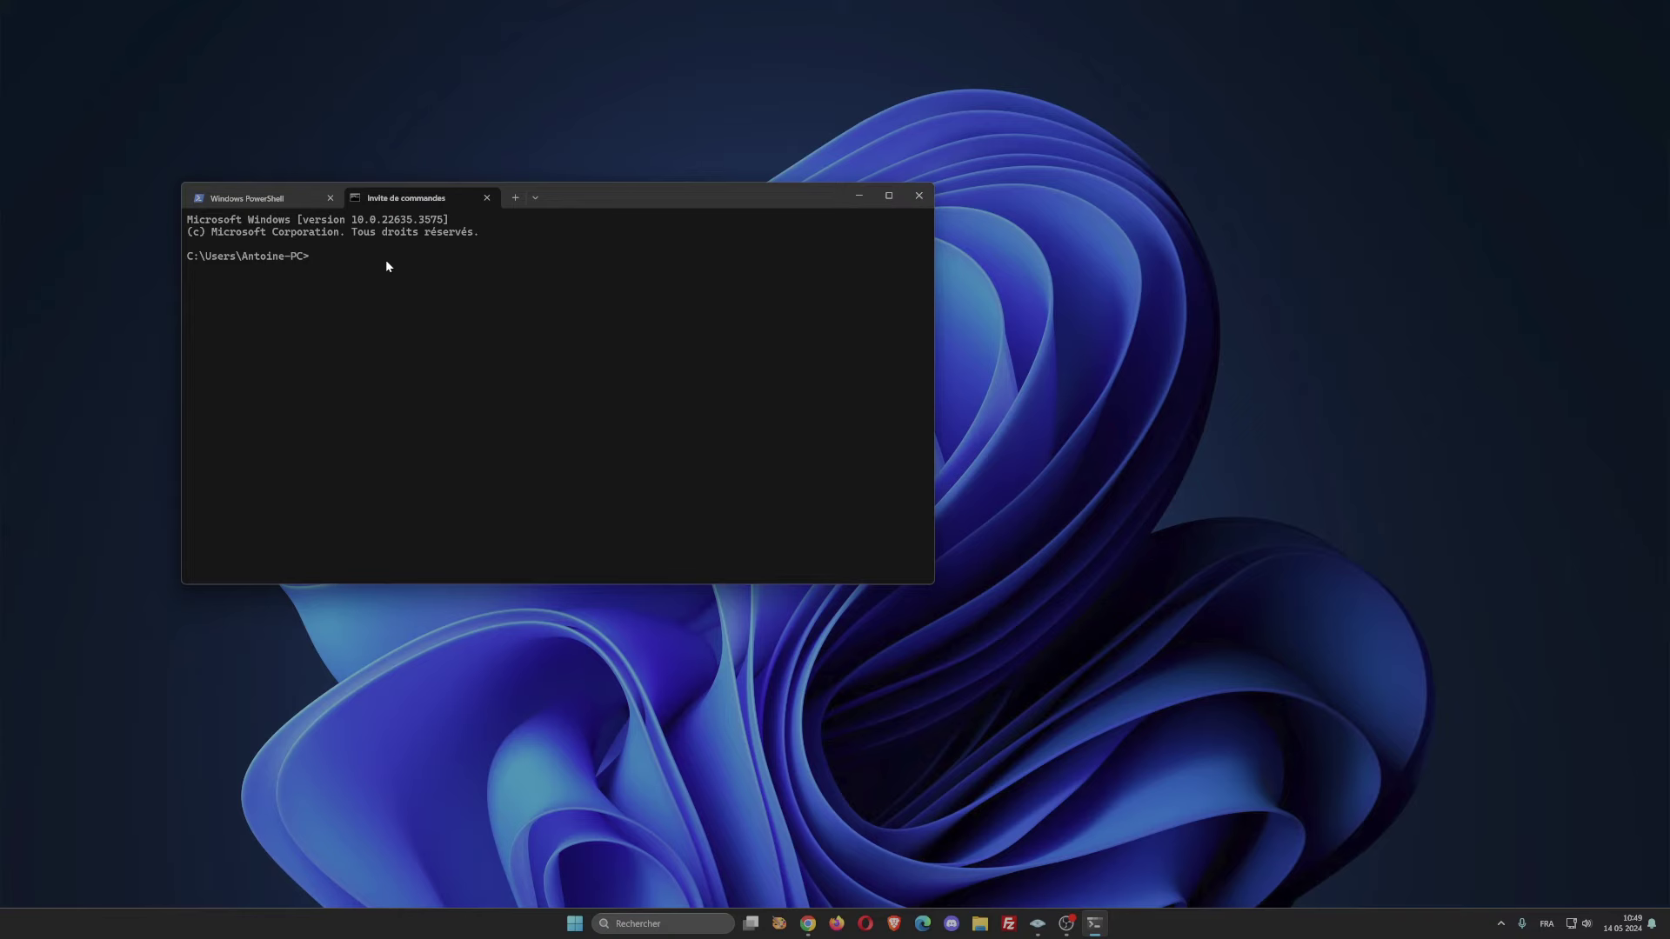
pyautogui.write('ver')
pyautogui.press('Return')
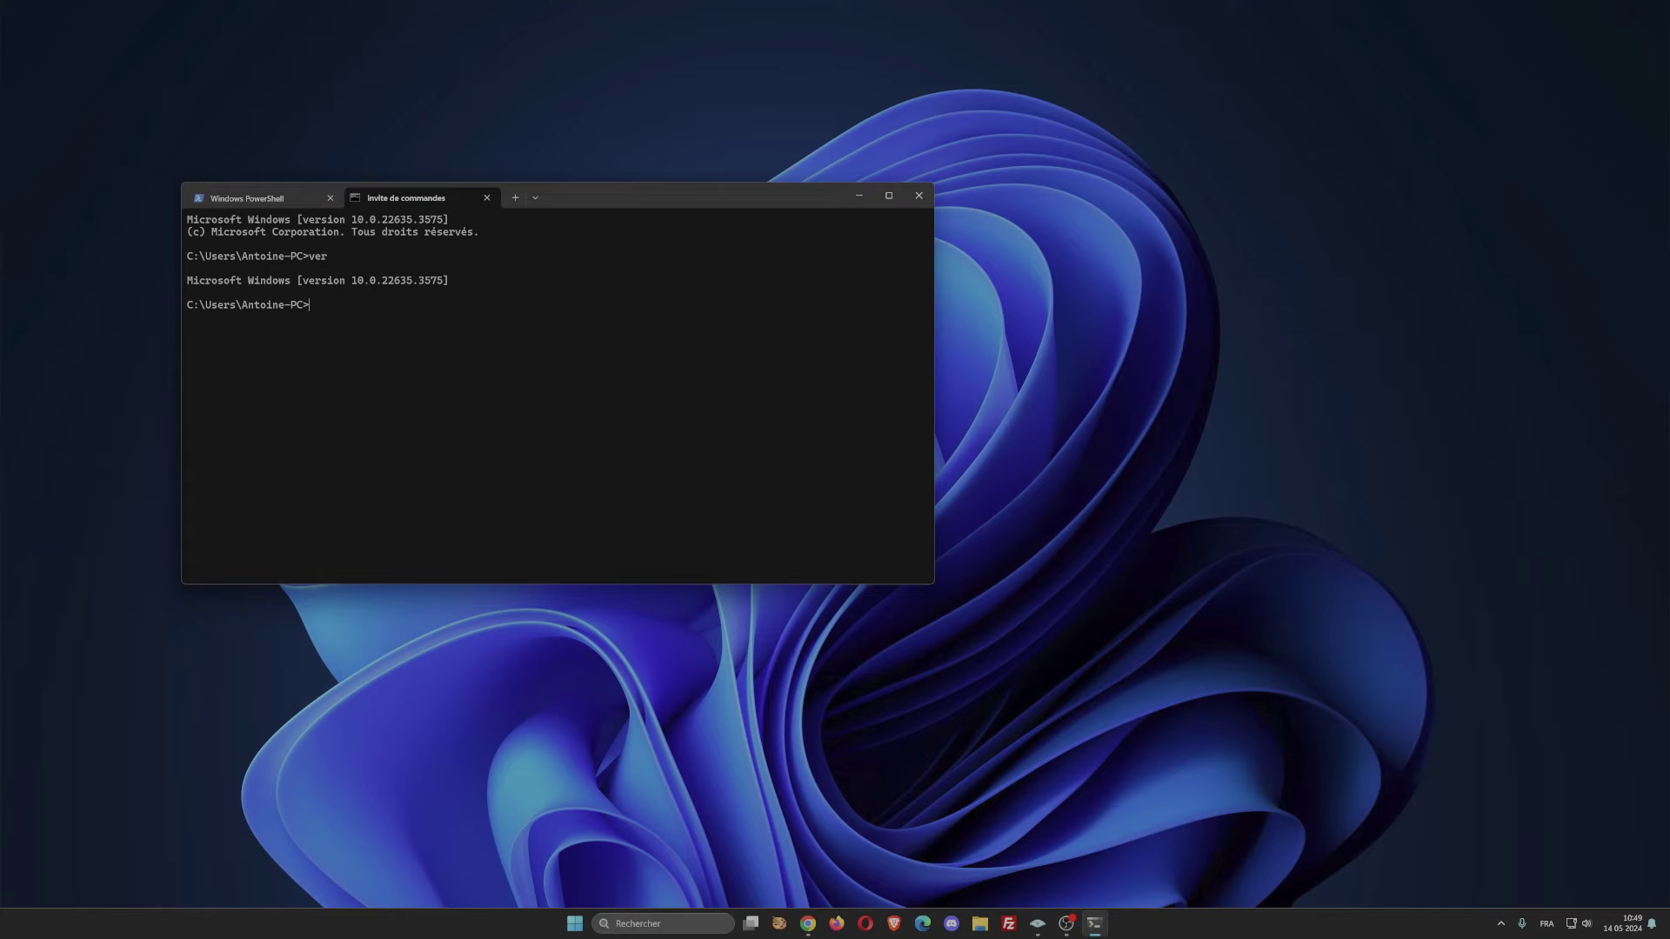
# Run winver from the Command Prompt and place the About Windows dialog beside the terminal window.
pyautogui.write('winver')
pyautogui.press('Return')
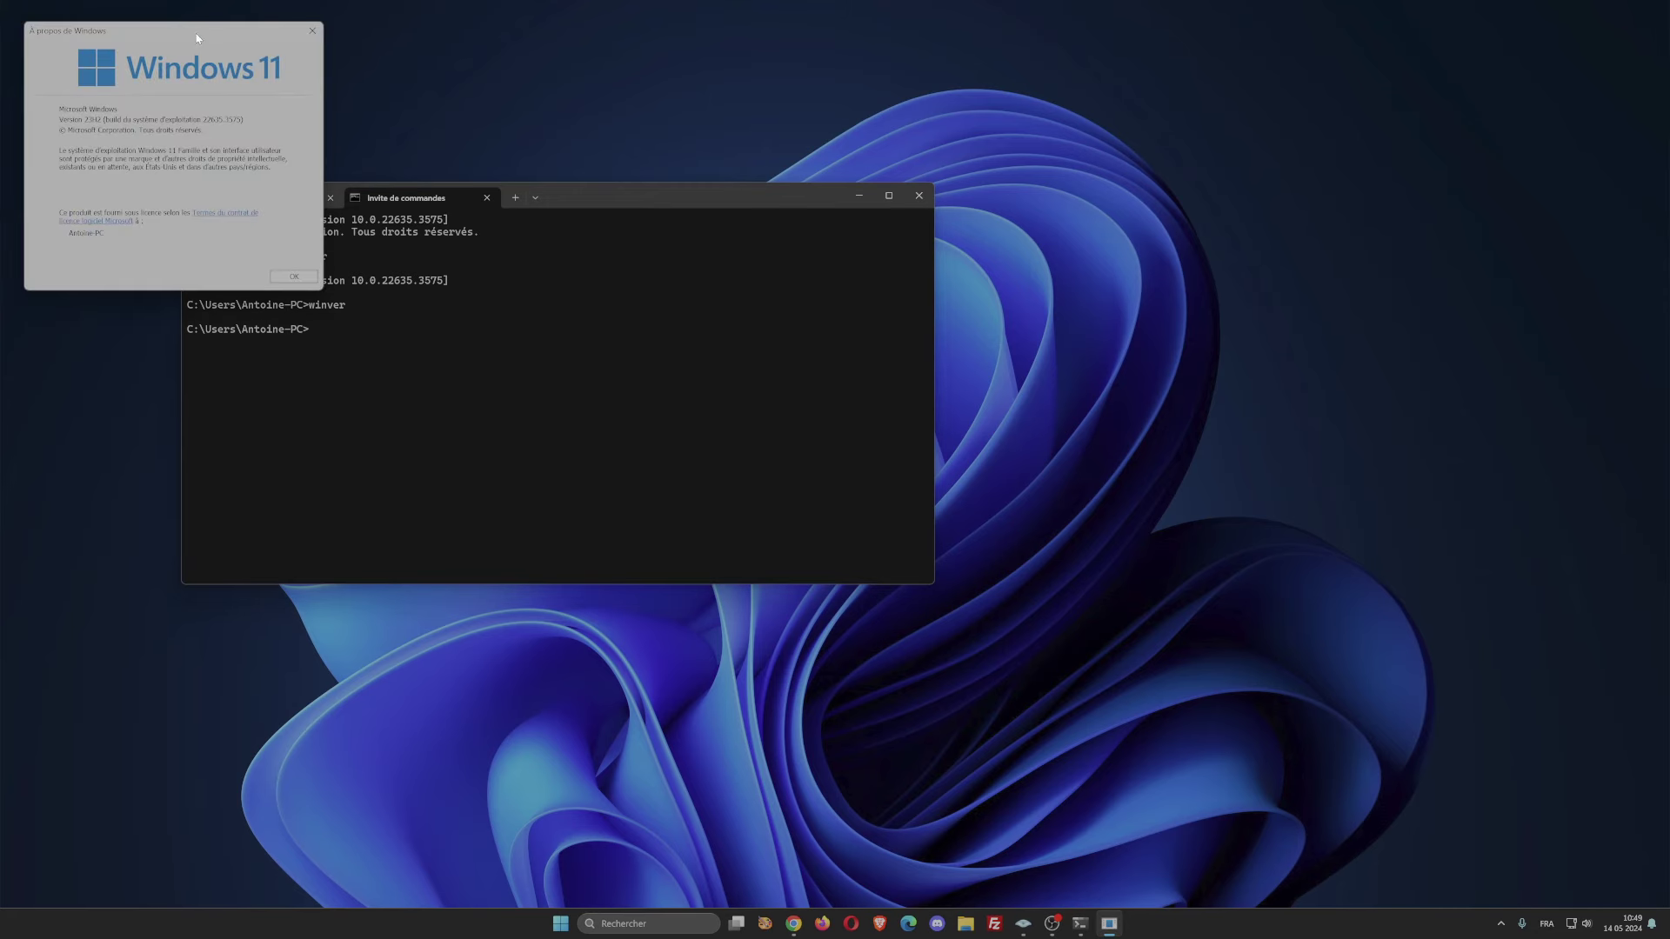
pyautogui.moveTo(197, 38); pyautogui.dragTo(1116, 200)
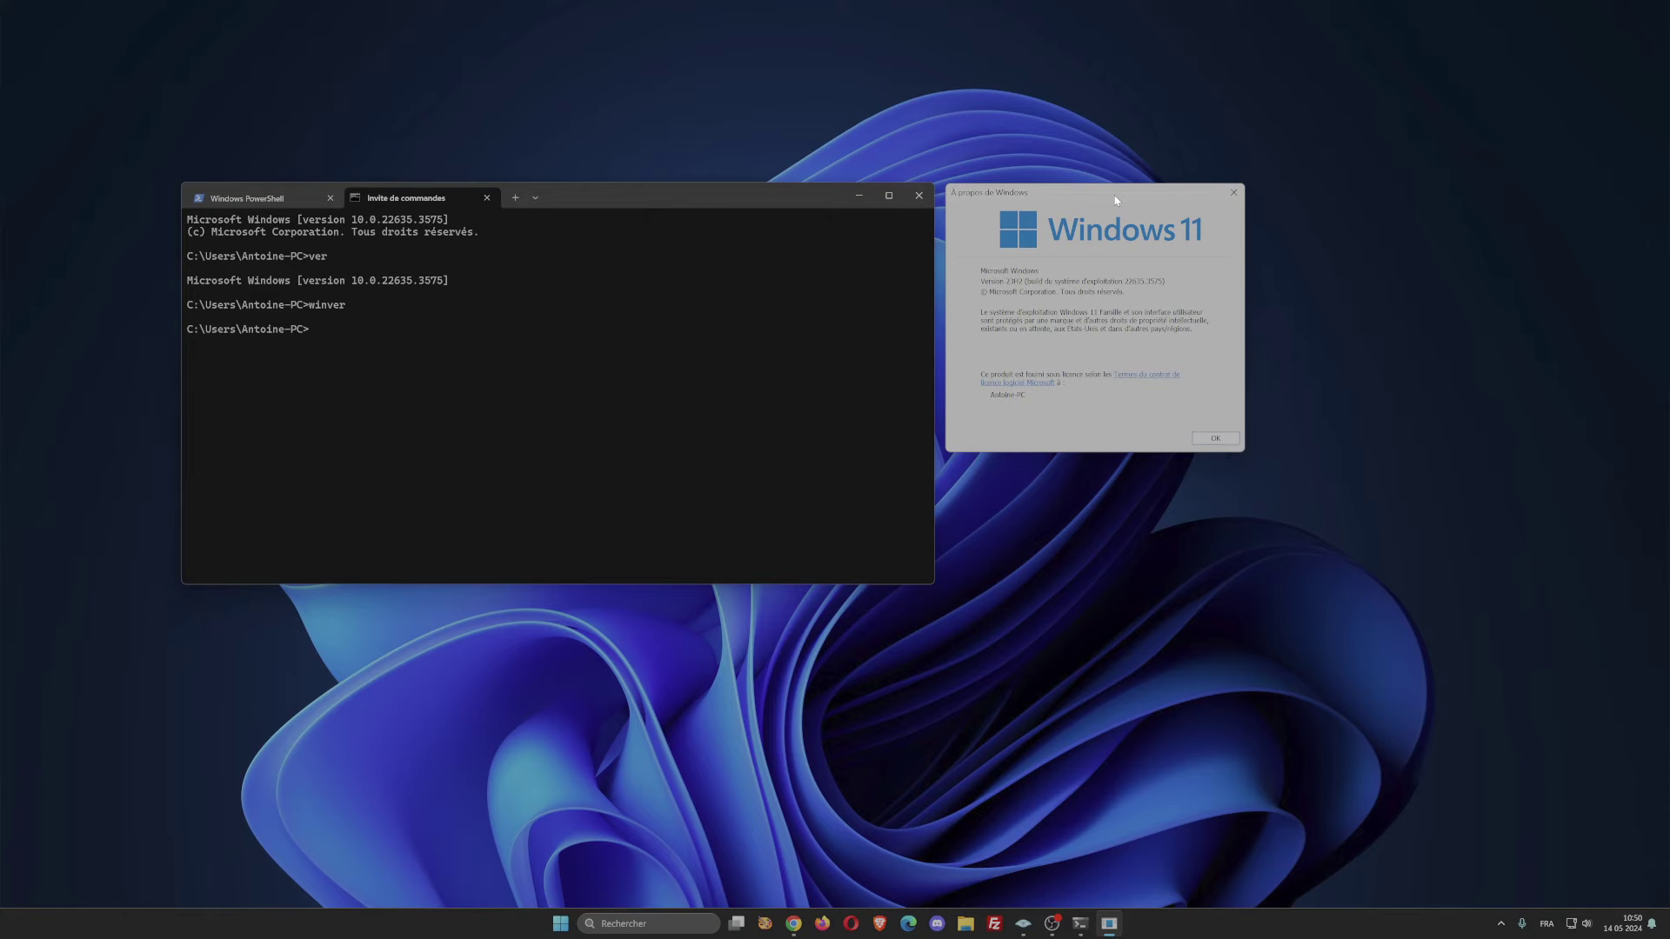
# Run systeminfo in the Command Prompt and review its report, including the operating system name and version.
pyautogui.click(329, 330)
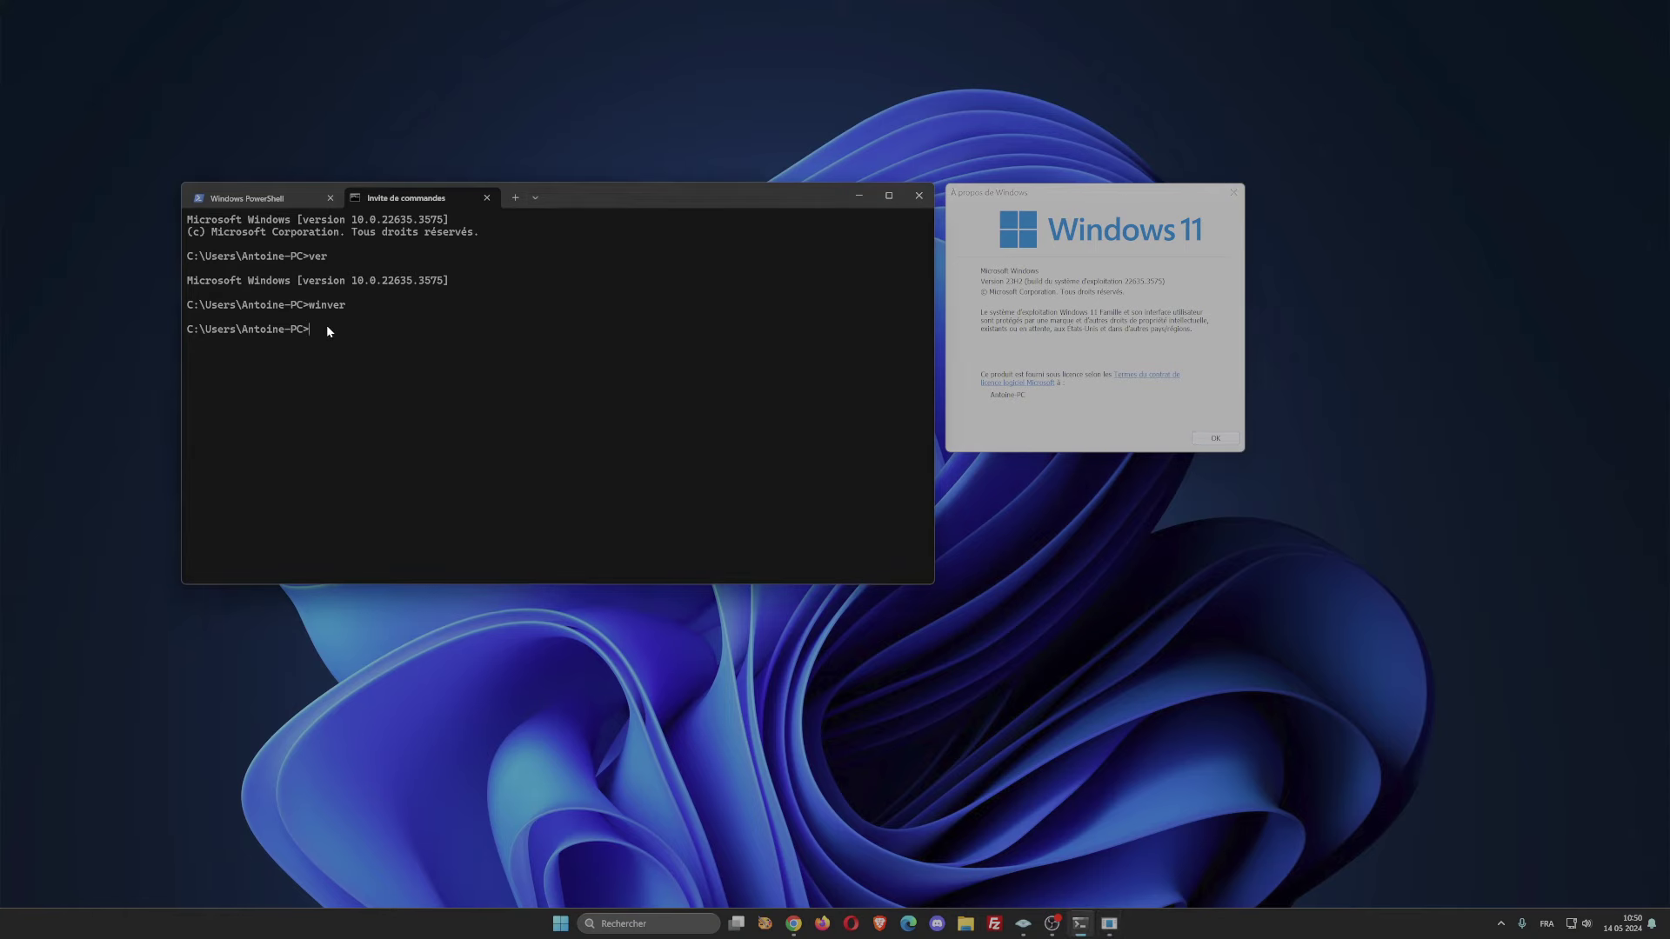
pyautogui.write('systeminfo')
pyautogui.press('Return')
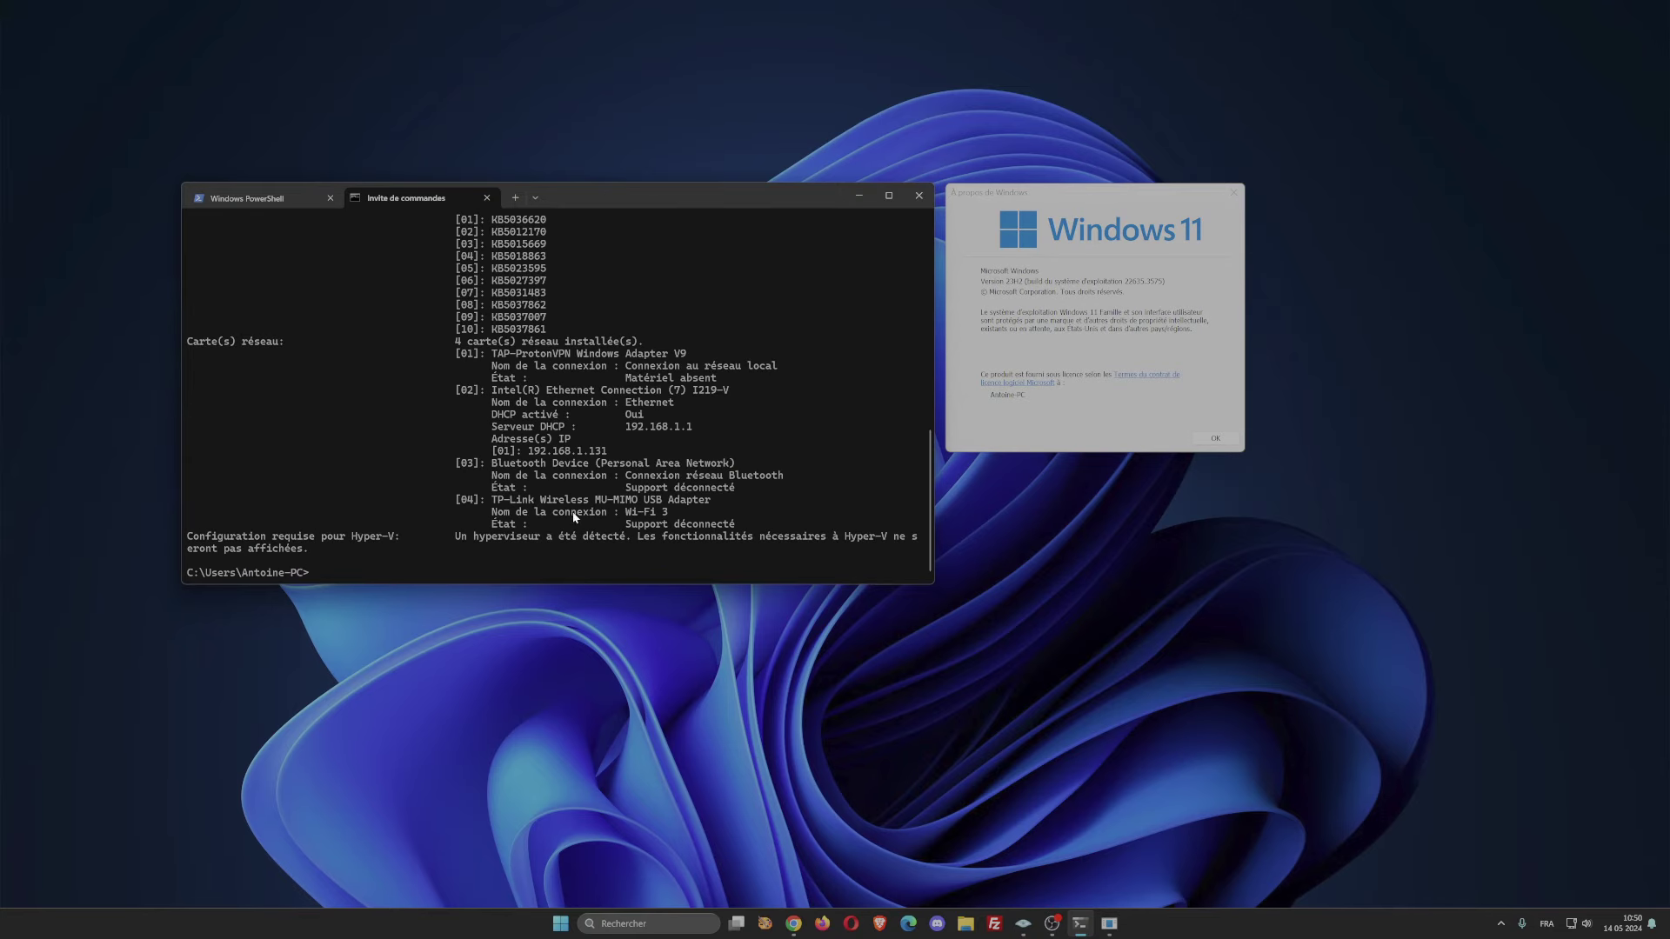
pyautogui.scroll(14, 630, 461)
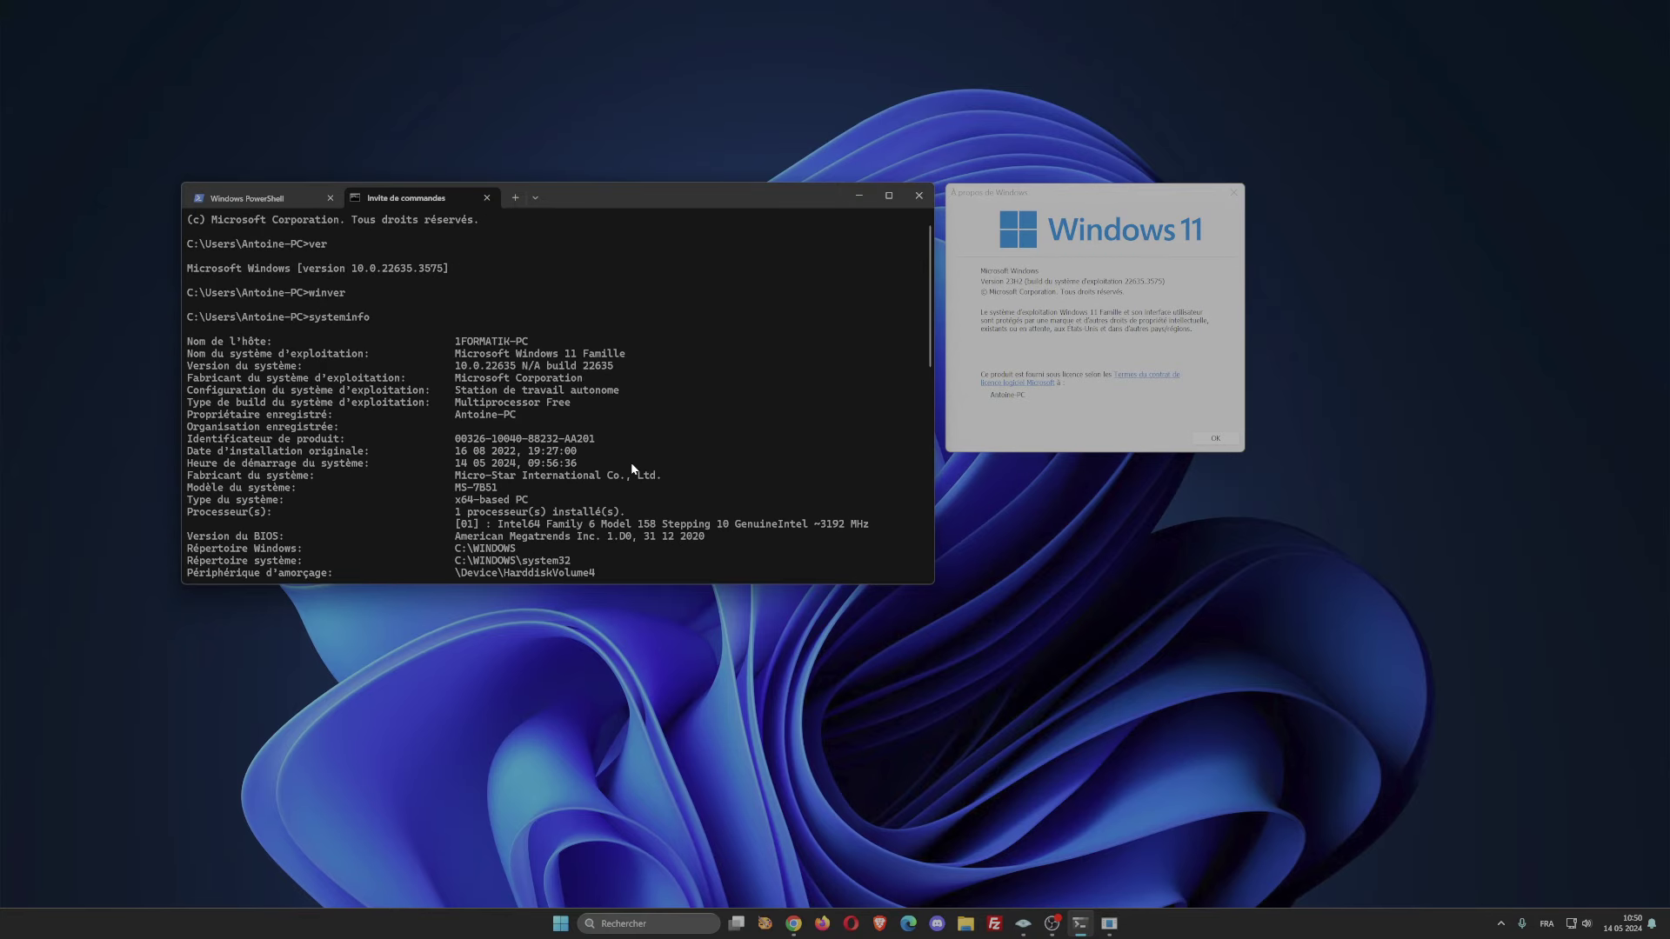
pyautogui.scroll(-2, 632, 469)
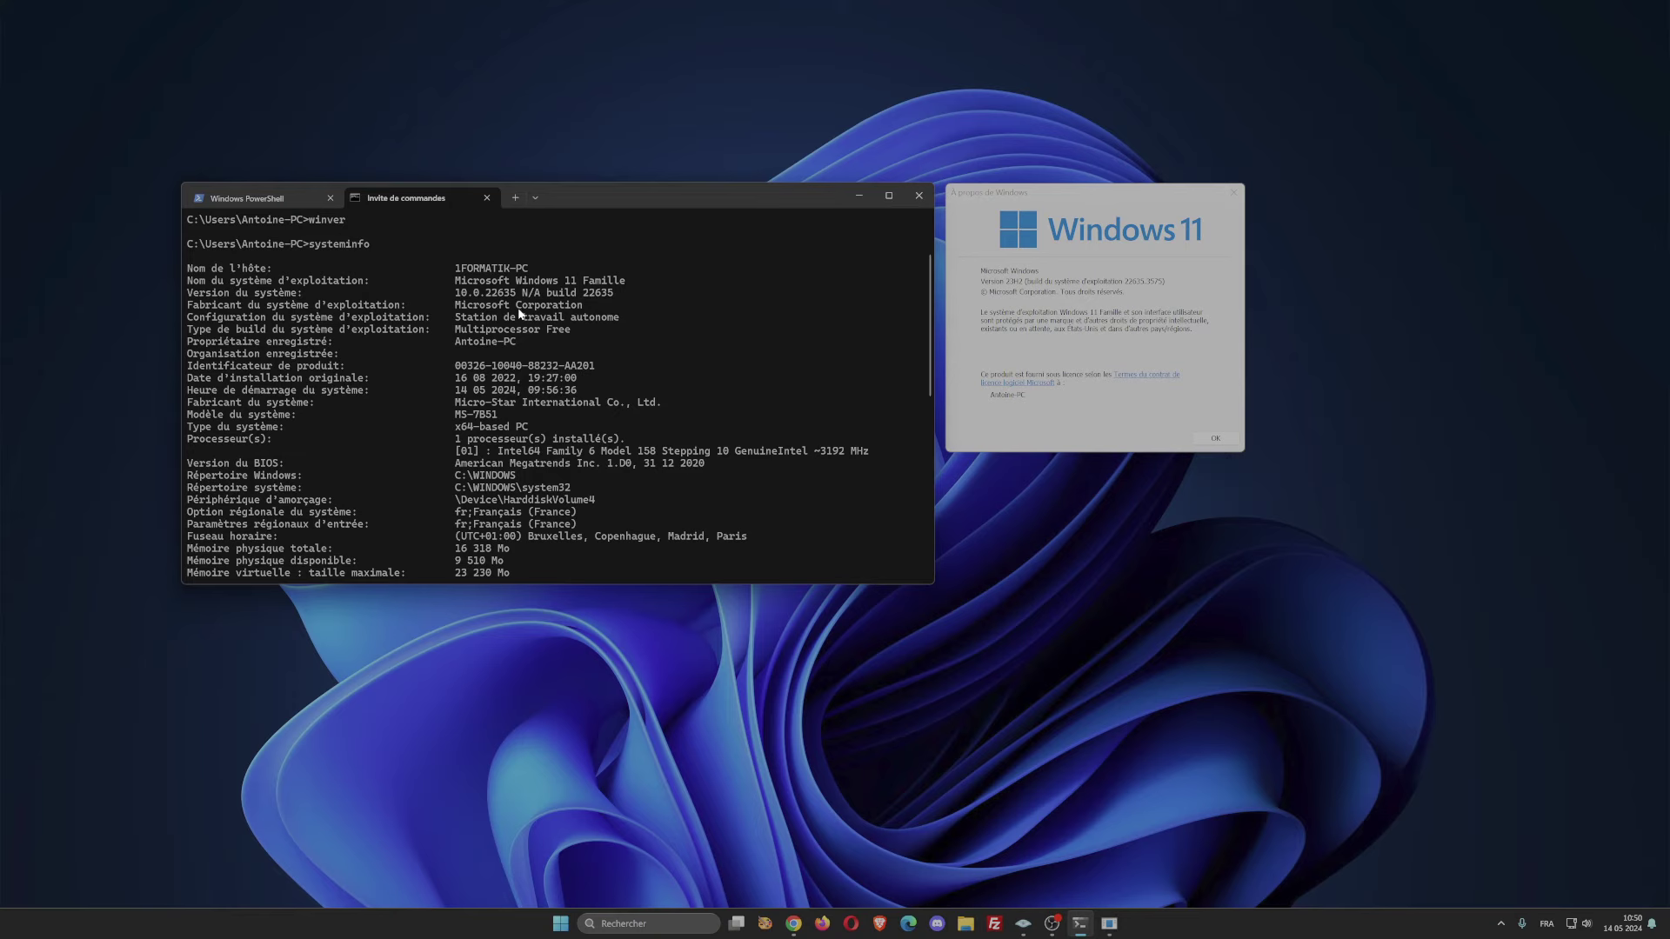
pyautogui.scroll(-8, 520, 314)
pyautogui.scroll(10, 516, 315)
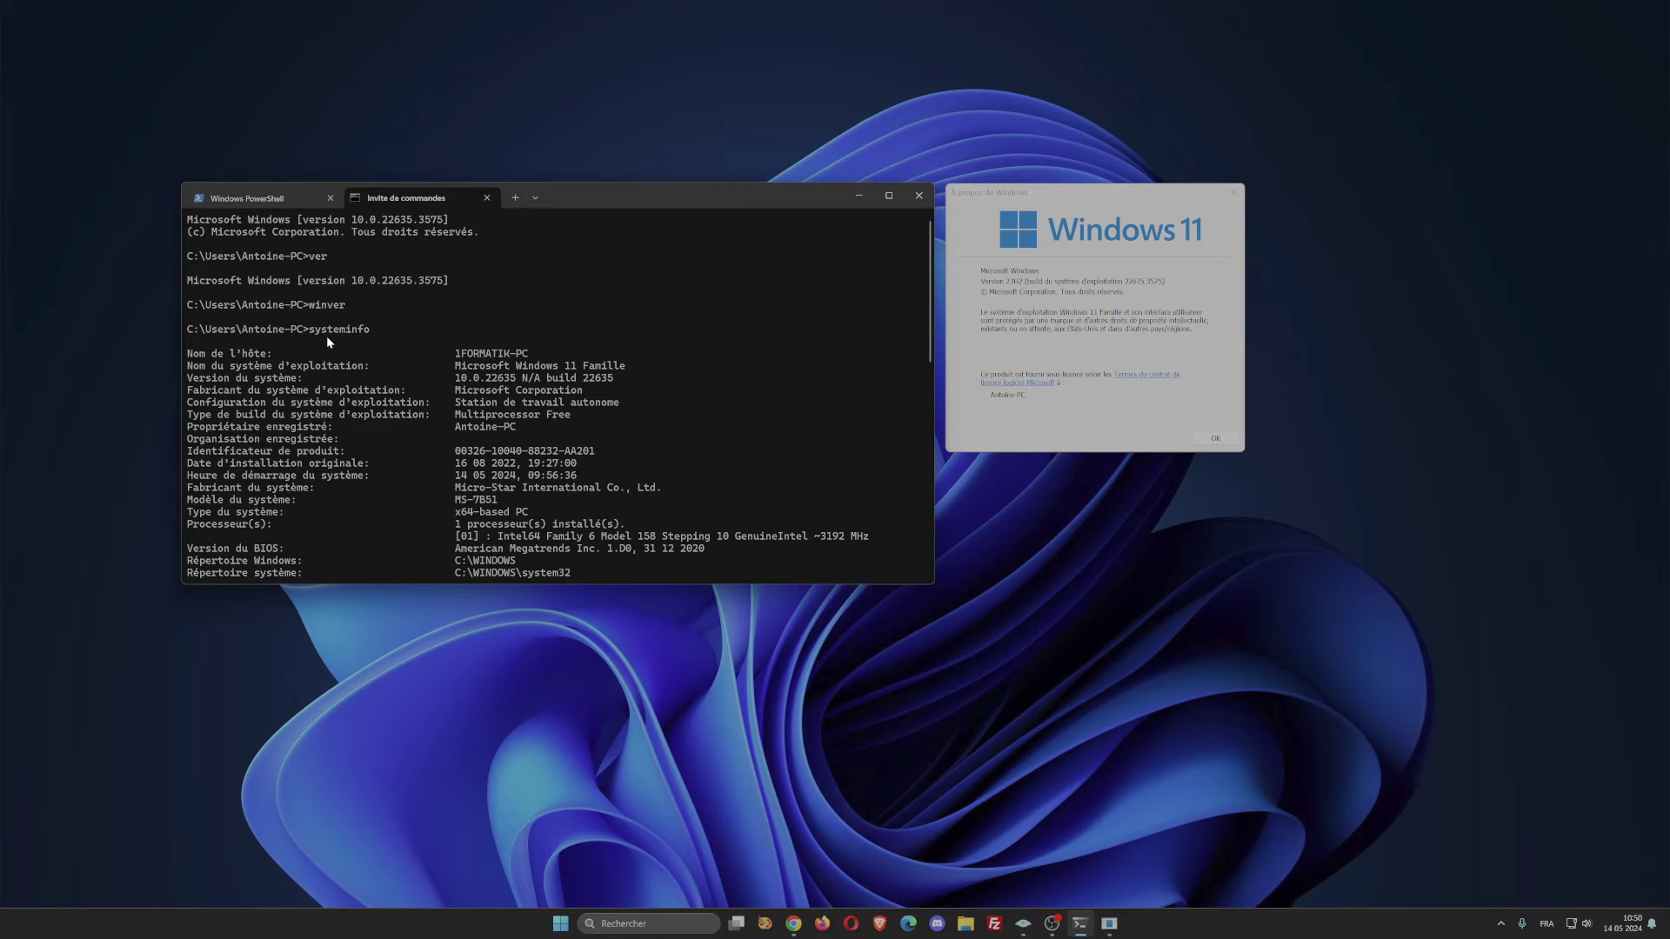
# Close the Command Prompt and PowerShell tabs as well as the About Windows dialog.
pyautogui.click(488, 197)
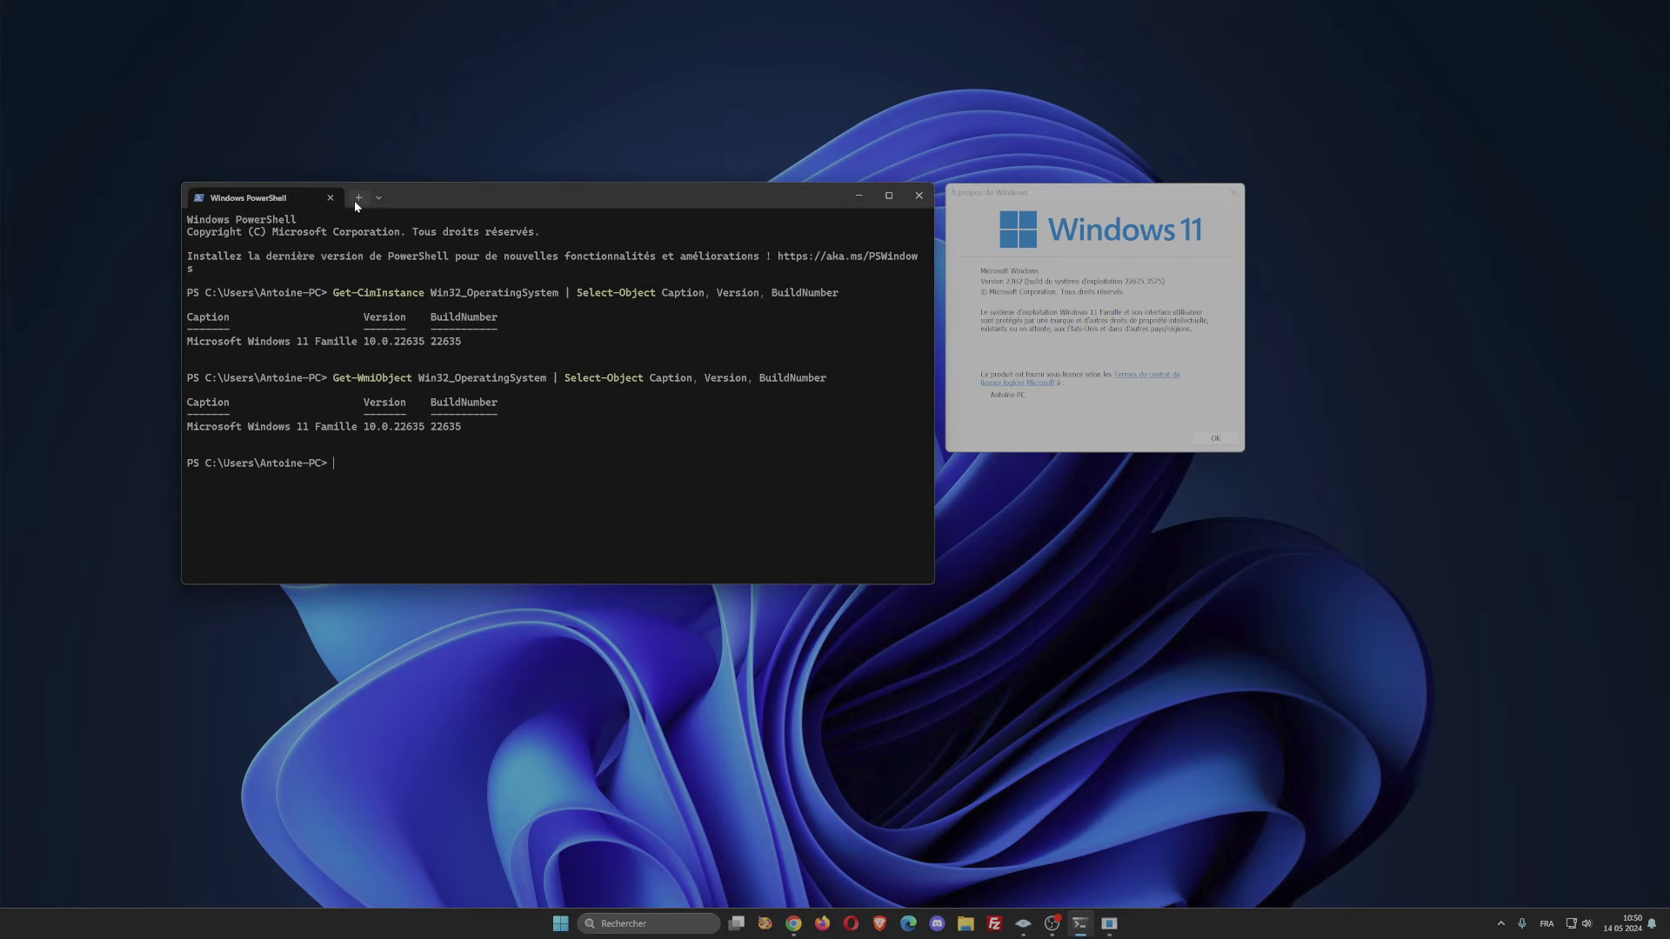
pyautogui.click(330, 197)
pyautogui.click(1233, 192)
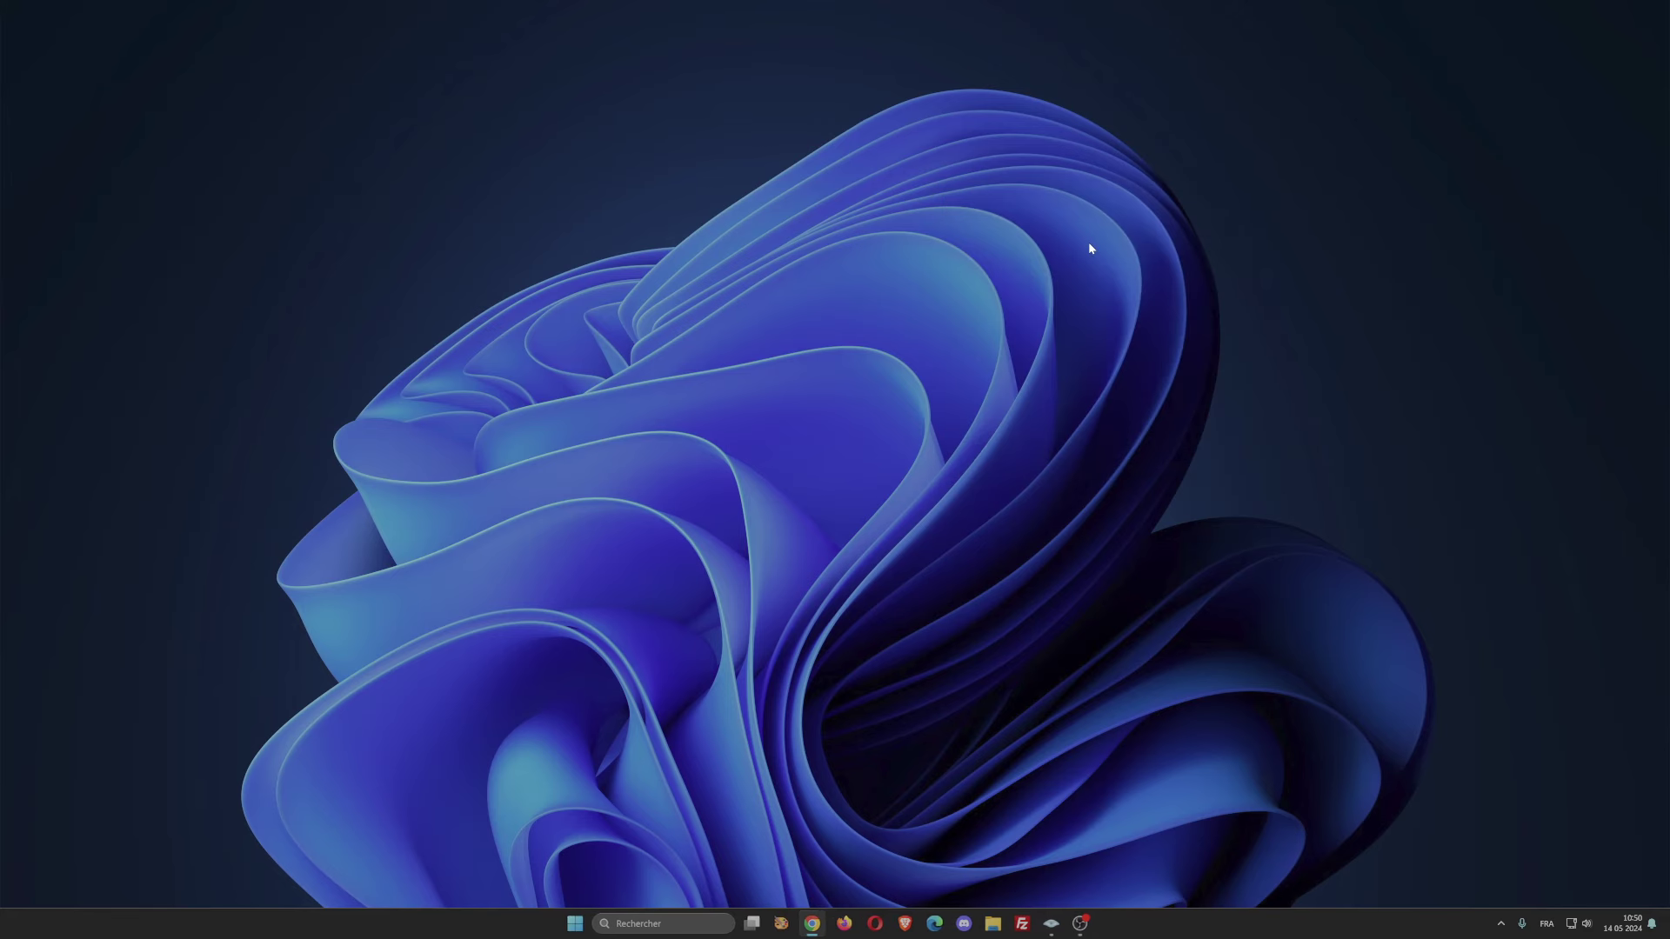